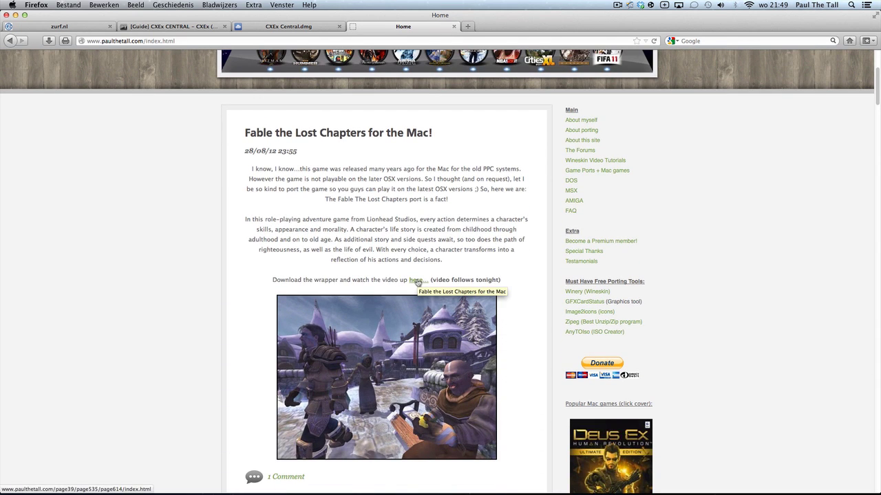
Go to the site's Game Ports section and open the RPG genre's list of games
scroll(417, 282, "up", 5)
left_click(368, 86)
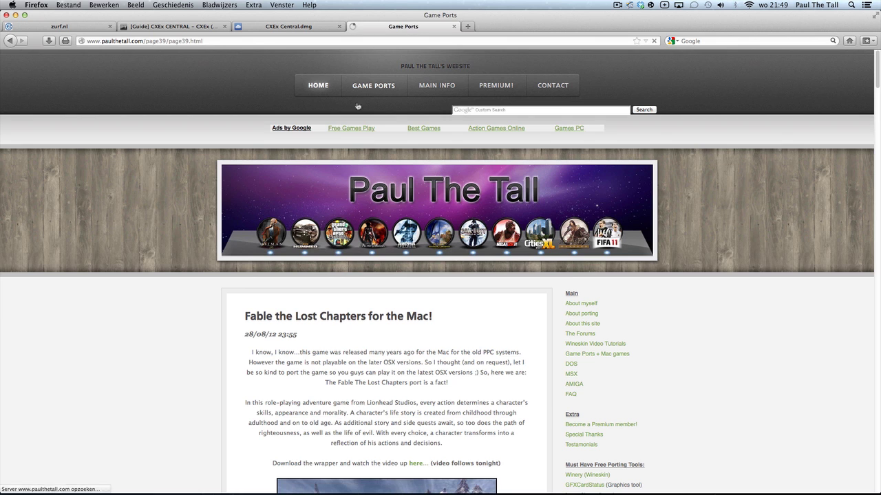
scroll(395, 289, "down", 2)
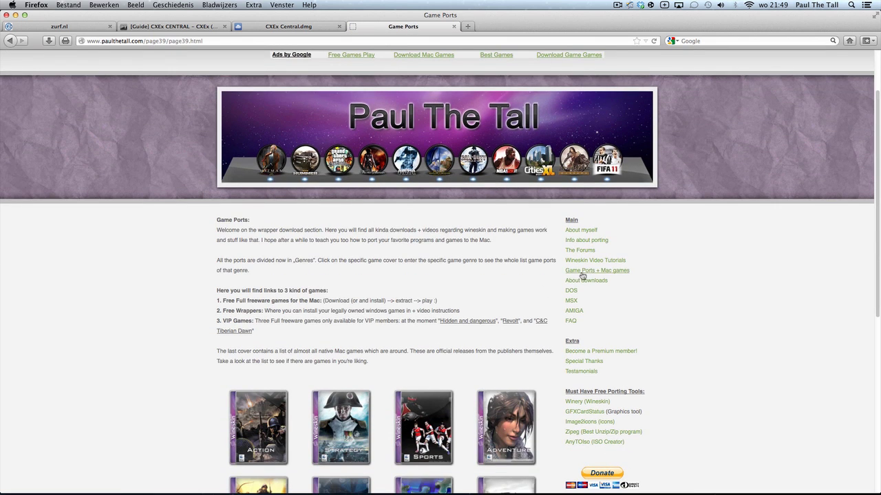
scroll(294, 334, "down", 5)
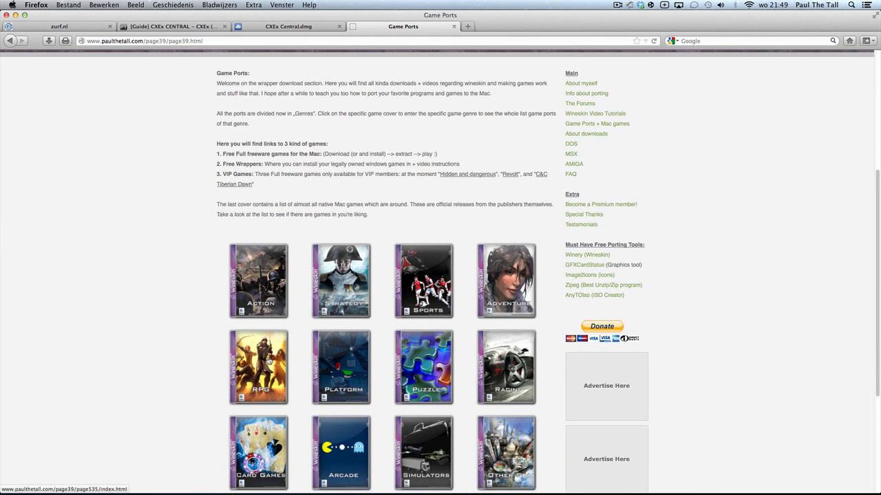
left_click(268, 359)
Open the Fable the Lost Chapters page from the RPG list and look over its game description
scroll(349, 346, "down", 4)
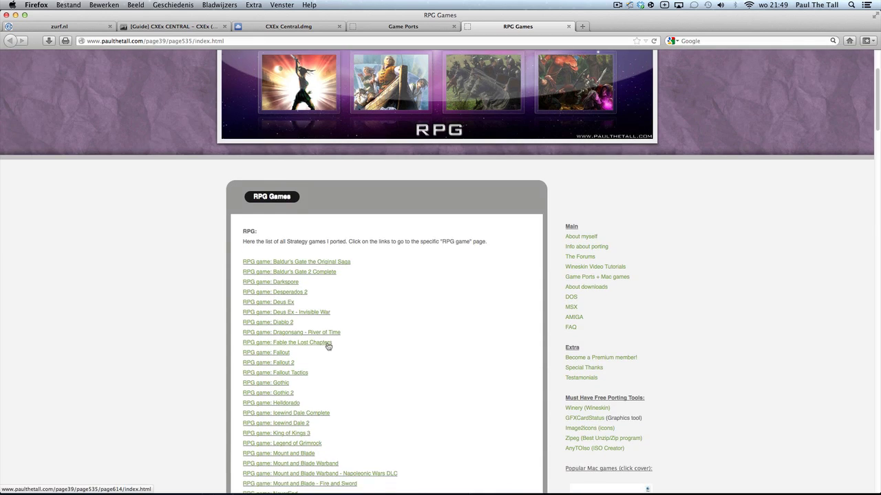
scroll(329, 345, "down", 3)
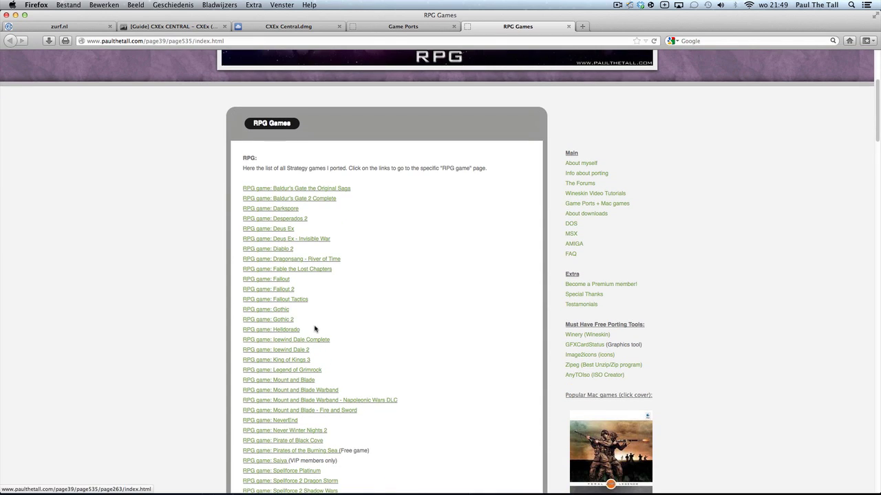
left_click(285, 273)
scroll(334, 397, "down", 6)
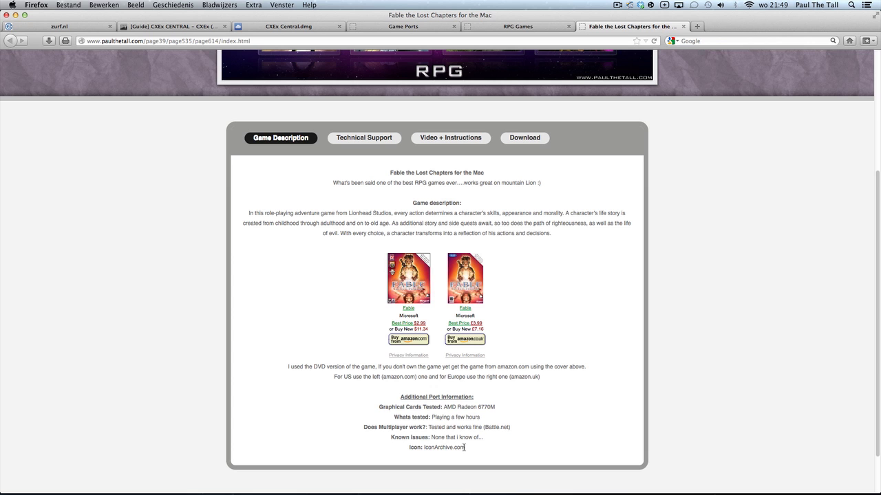
Open the wrapper's download section and follow its link to the Fable The Lost Chapters.dmg file-host page
left_click(524, 138)
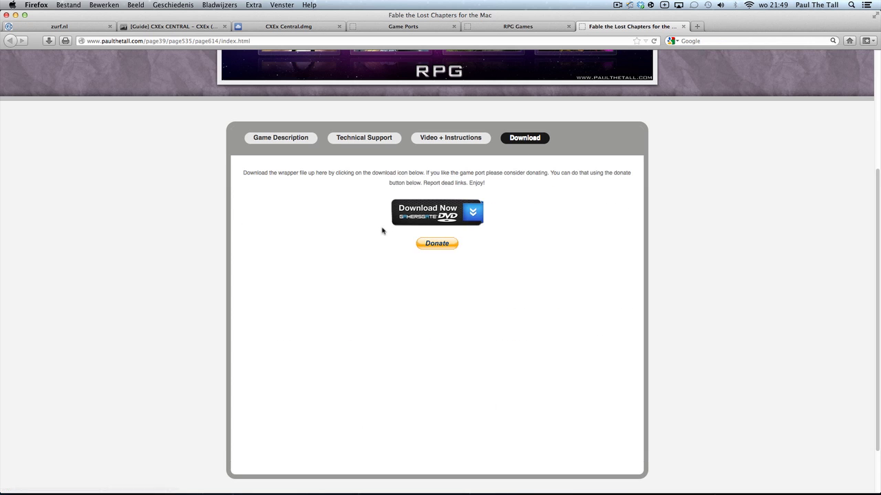
scroll(413, 254, "up", 5)
left_click(434, 361)
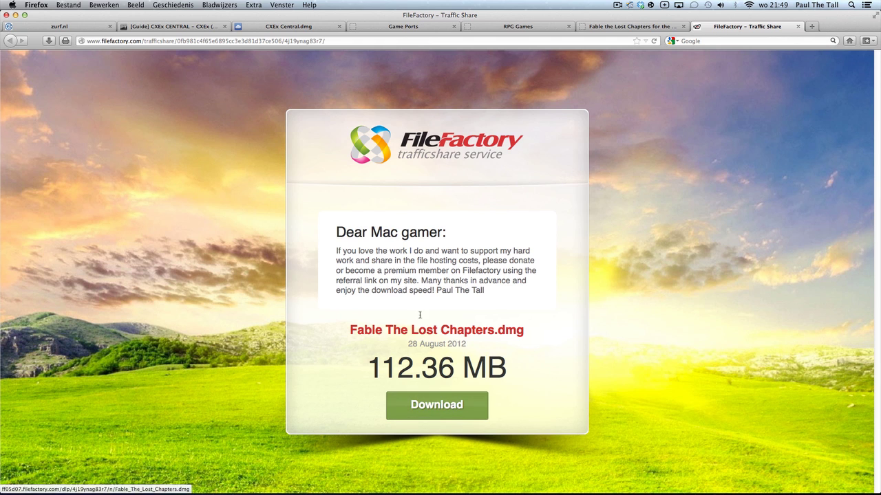
Clear the browser and mail windows off the desktop and reposition the Fable The Lost Chapters wrapper in open space
left_click(15, 14)
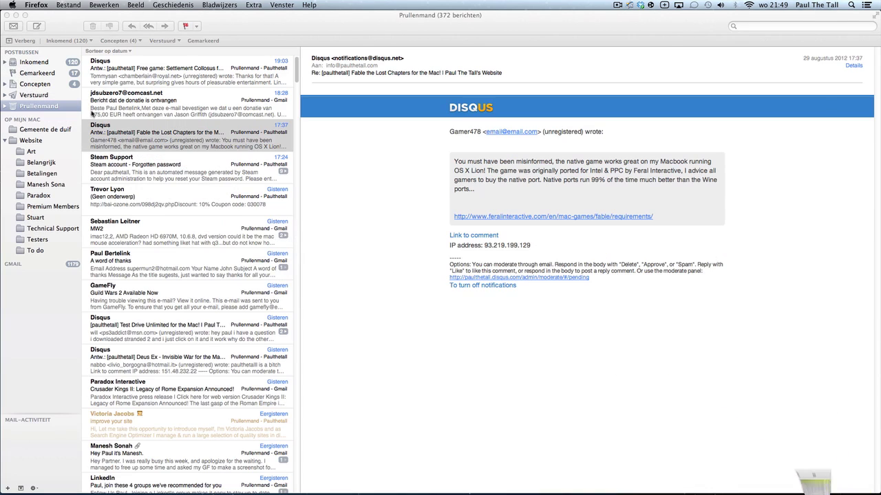
left_click(6, 14)
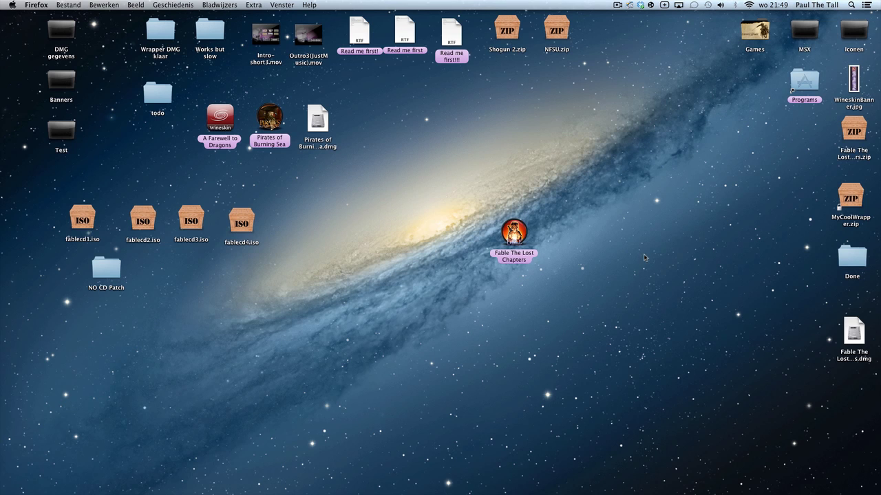
left_click_drag(523, 231, 485, 294)
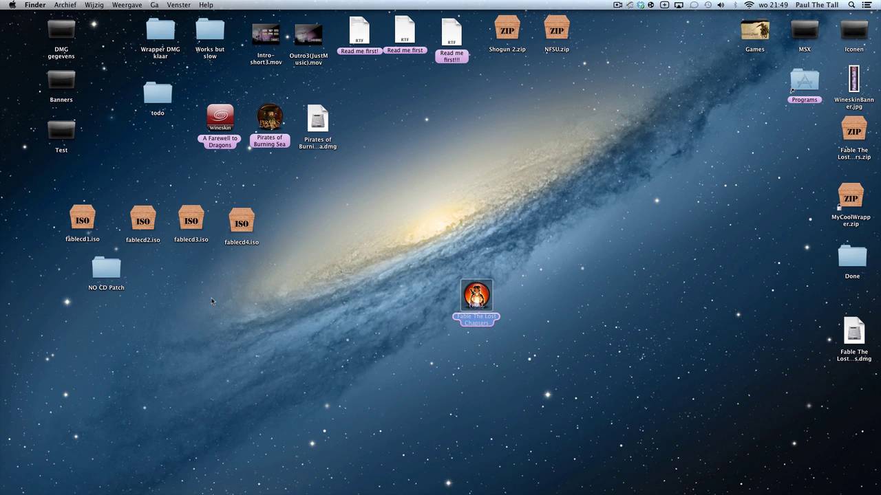
Mount Fable The Lost Chapters.dmg, accepting its license agreement and skipping the verification
double_click(851, 334)
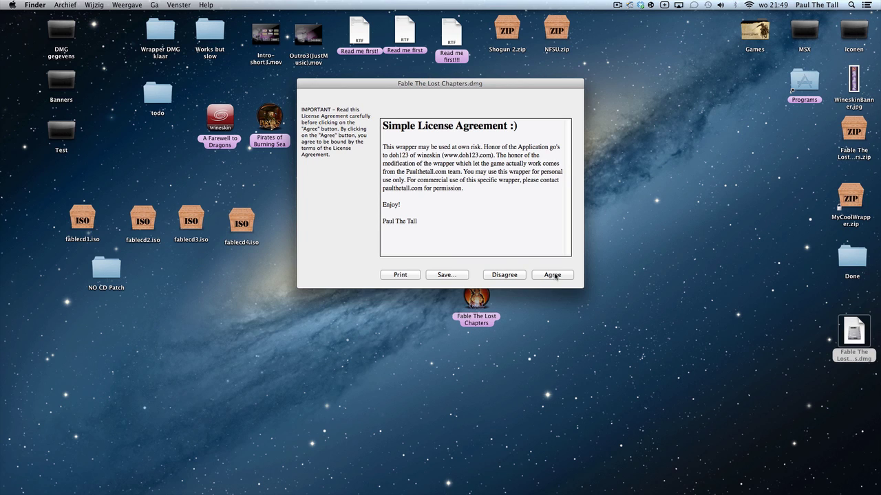
left_click(553, 275)
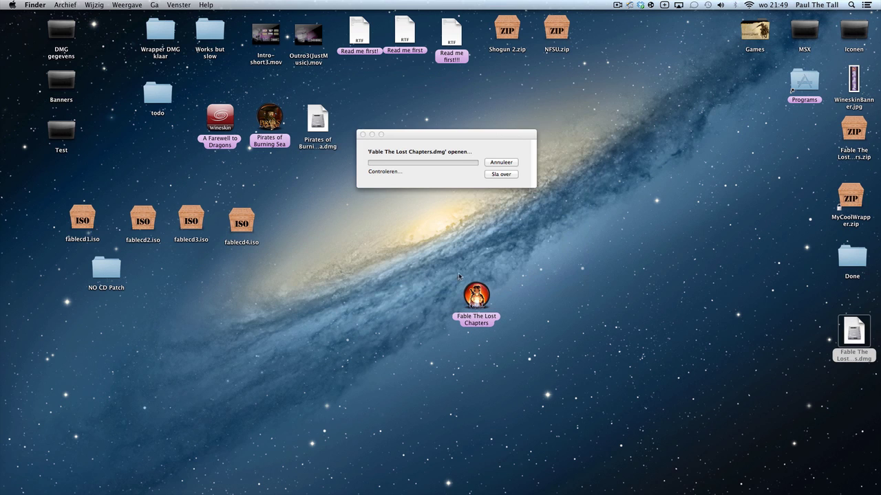
left_click(505, 175)
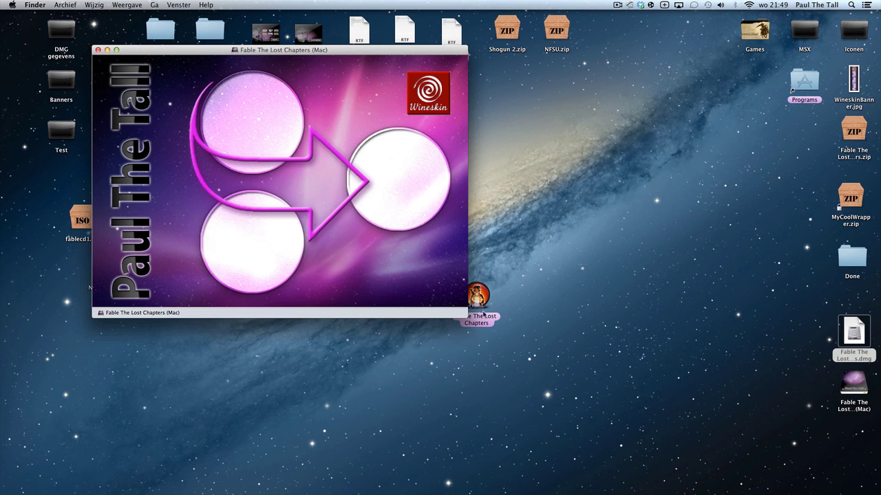
Try to copy the Fable The Lost Chapters app from the mounted image to Programs, and close the image window
double_click(495, 322)
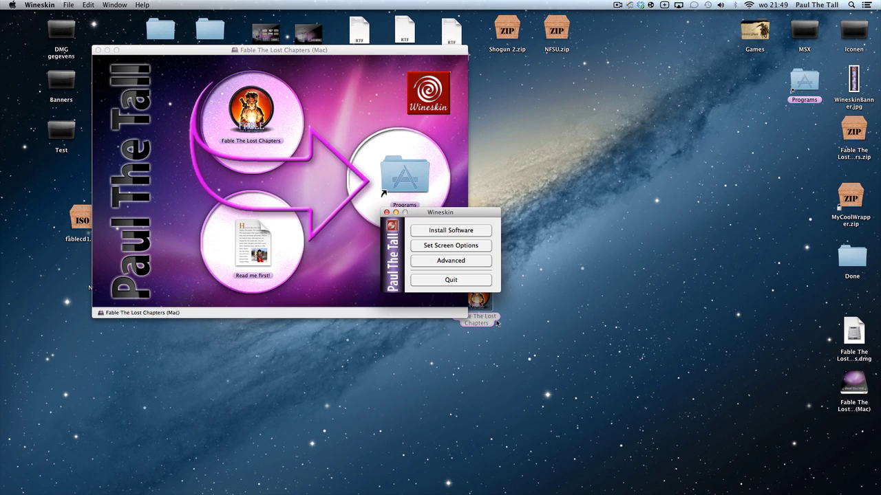
left_click_drag(251, 110, 367, 147)
left_click_drag(383, 193, 384, 194)
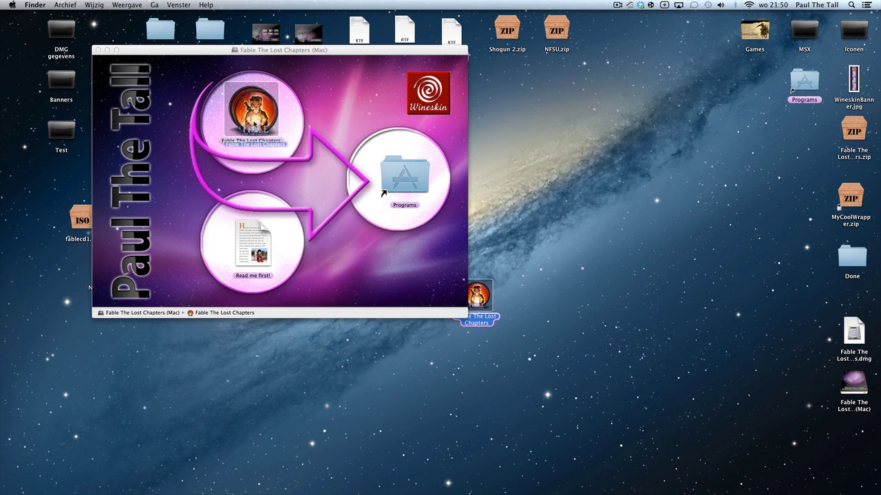
left_click(97, 50)
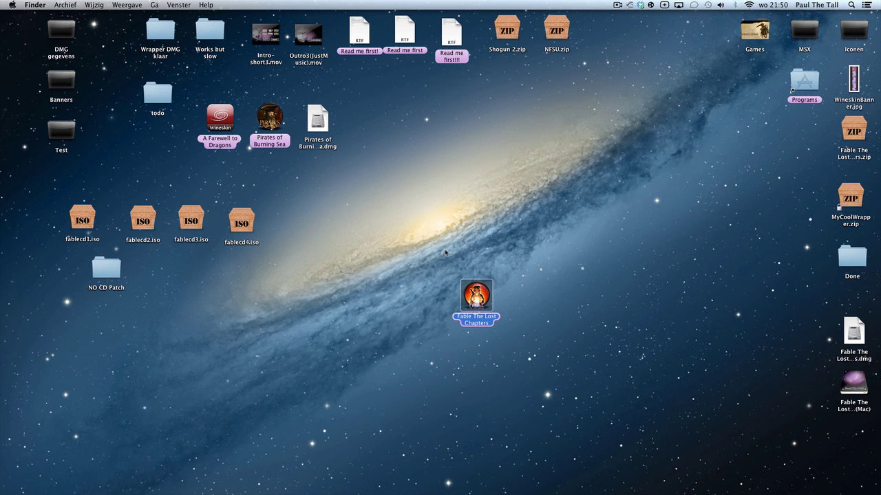
Reposition the Fable The Lost Chapters wrapper on the desktop and launch it
left_click_drag(490, 305, 399, 336)
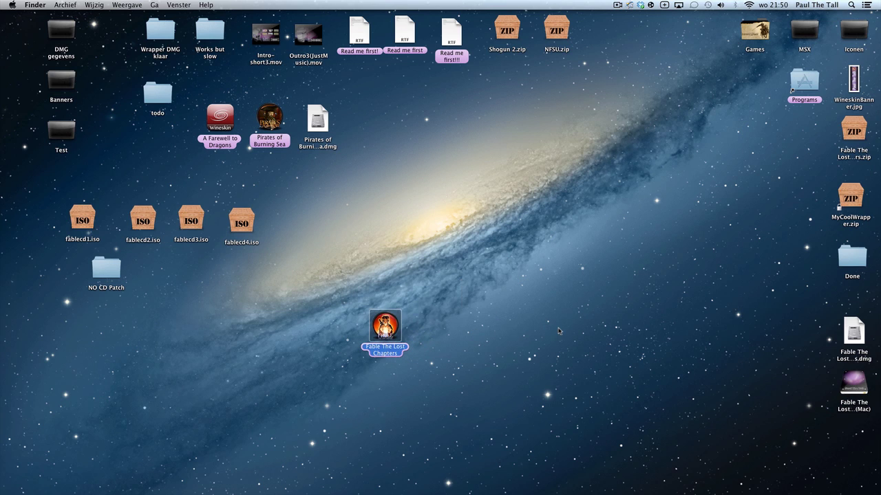
left_click(365, 340)
double_click(392, 326)
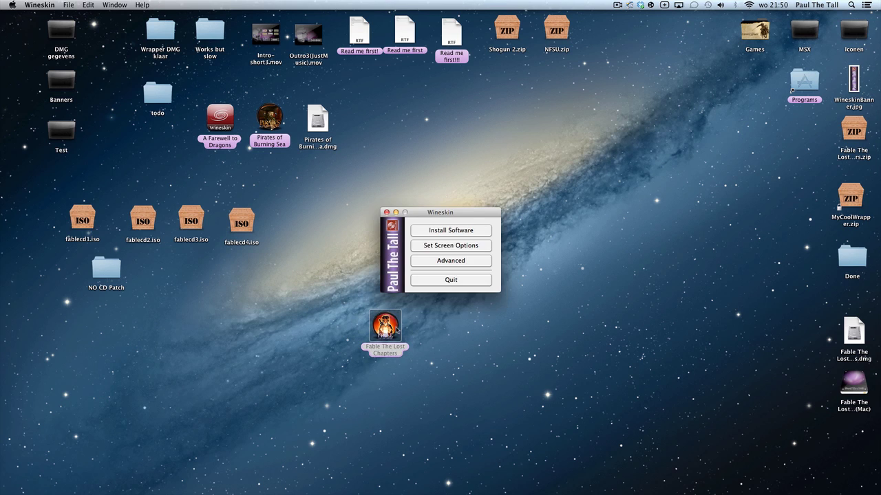
Mount fablecd1.iso with DiskImageMounter
right_click(86, 221)
mouse_move(186, 237)
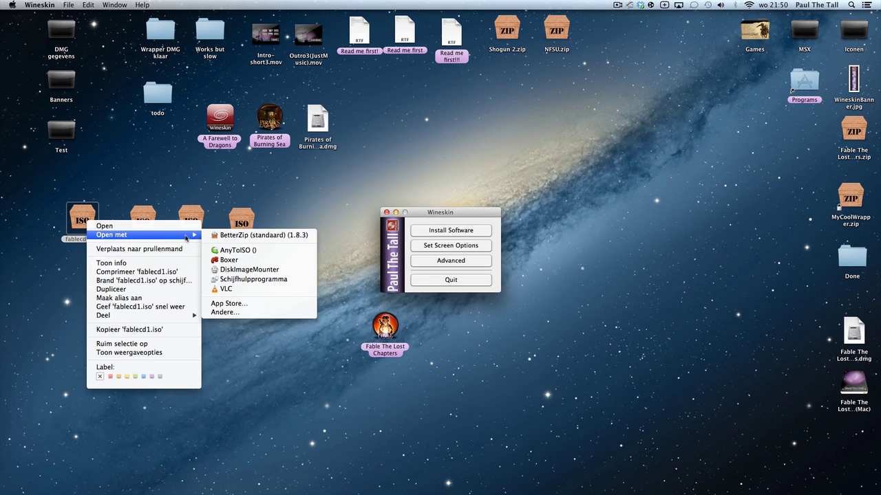
left_click(247, 271)
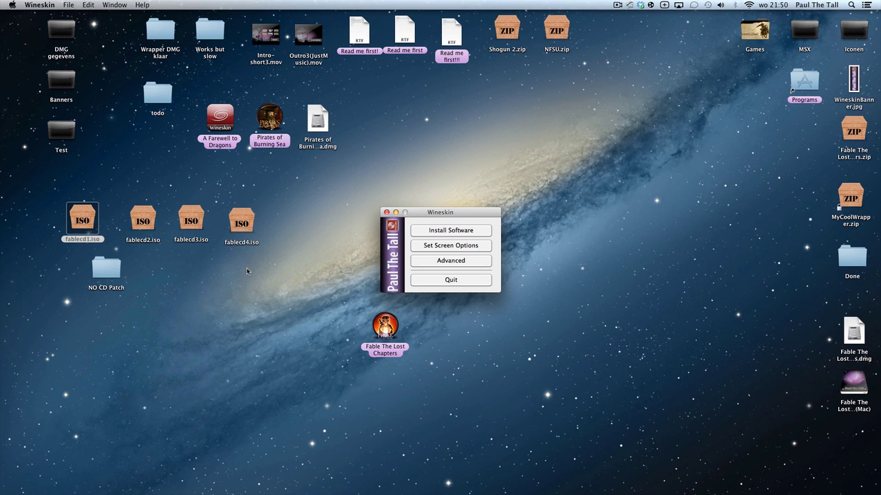
Start a software installation in the wrapper using setup.exe from Fable Disk 1 as the setup executable
left_click(450, 231)
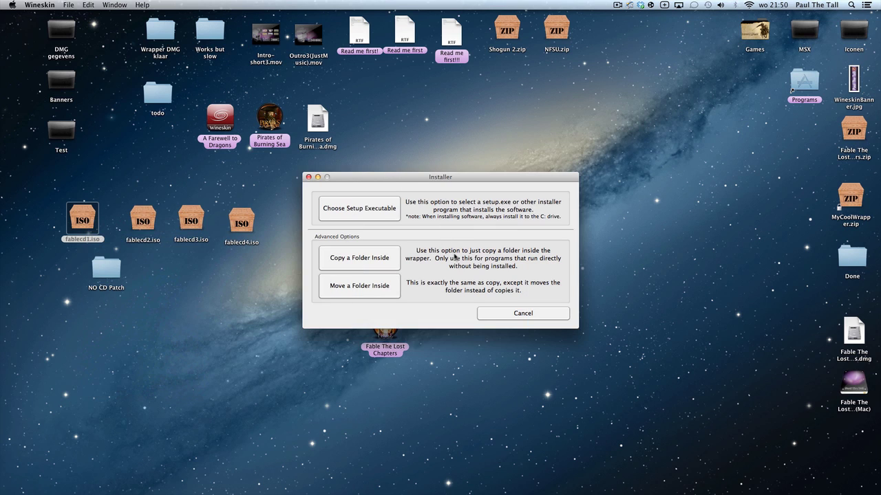
left_click(379, 214)
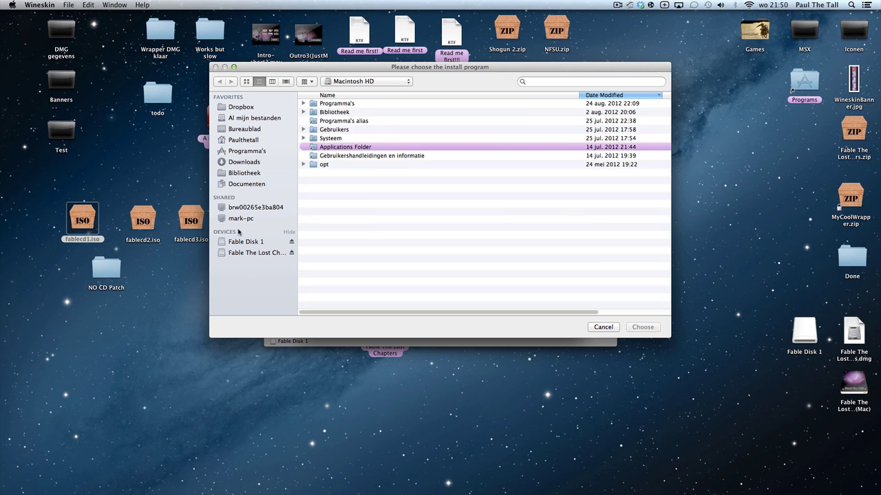
left_click(249, 242)
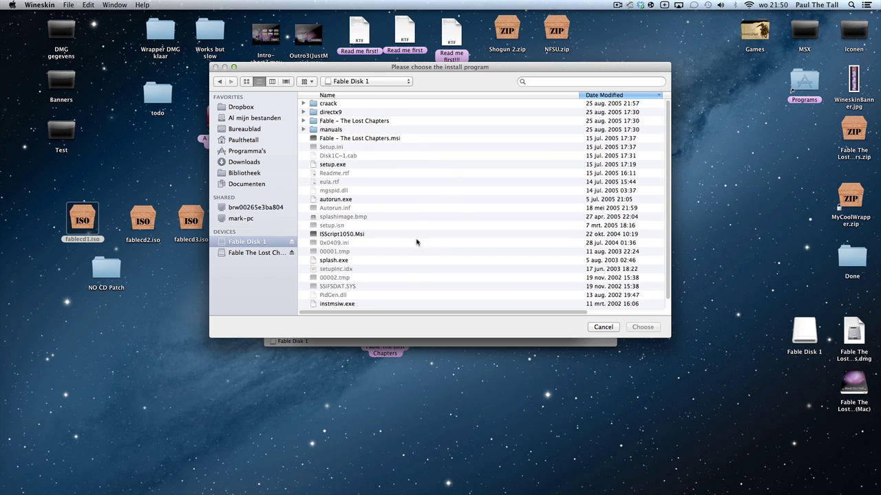
double_click(339, 165)
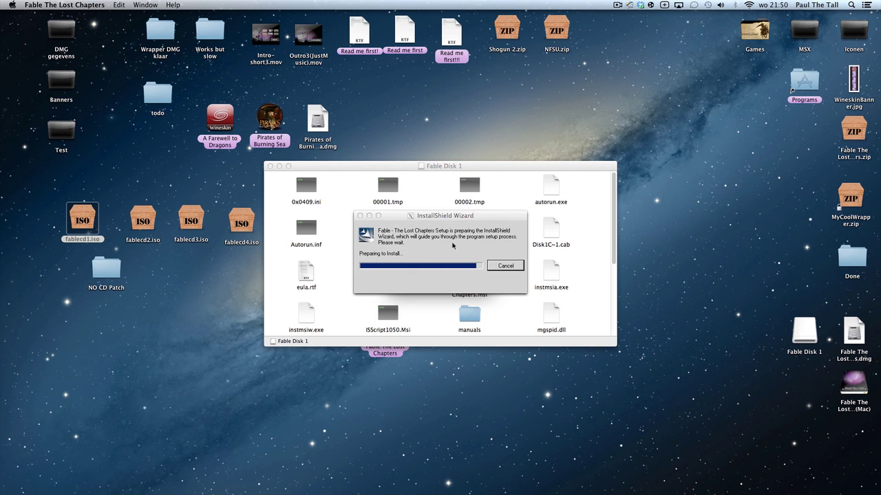
Proceed through the game's setup wizard with Express Install for all users, up to the product key entry
left_click(494, 361)
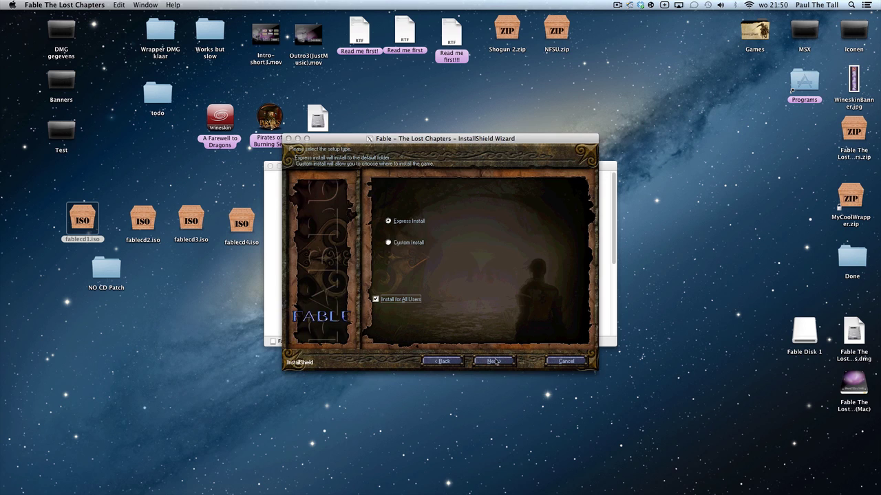
left_click(503, 362)
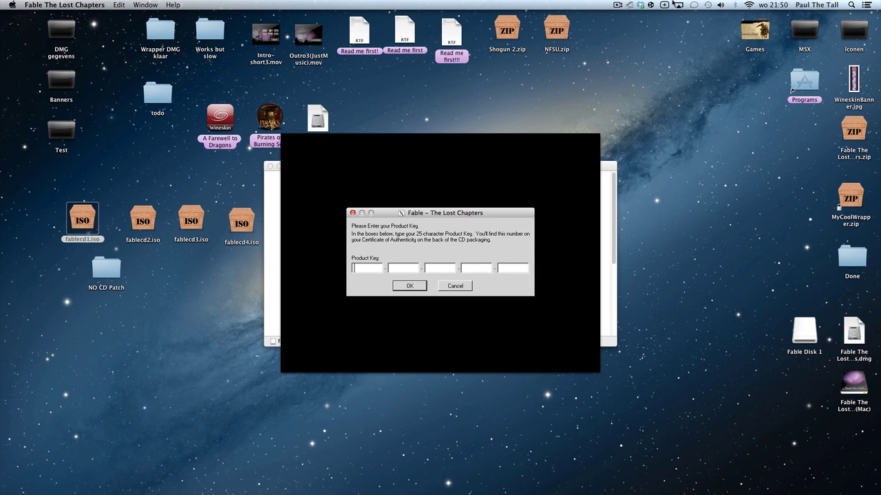
left_click(618, 5)
left_click(633, 29)
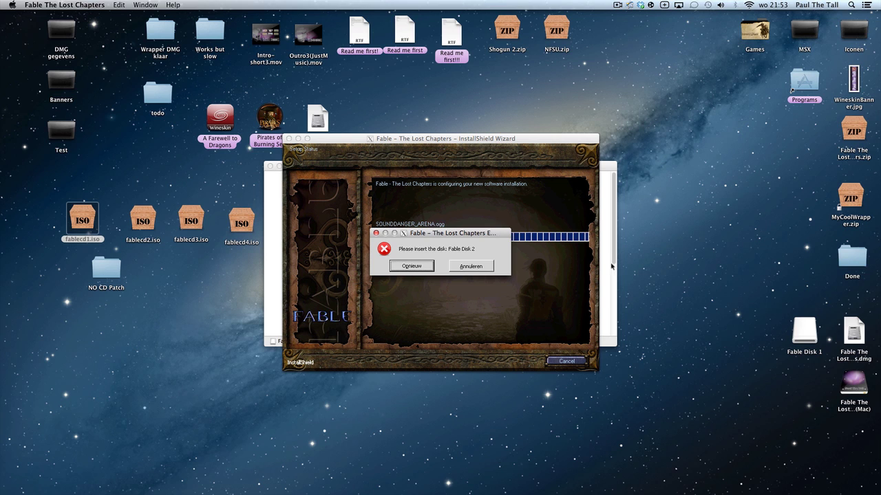
Swap Fable Disk 1 for fablecd2.iso, mounted with DiskImageMounter, and let the installer retry the disk
right_click(795, 329)
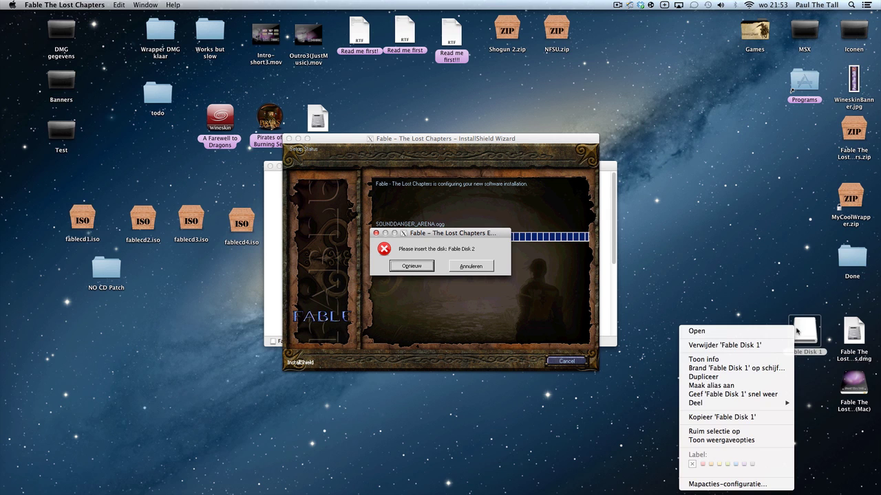
left_click(748, 344)
right_click(143, 217)
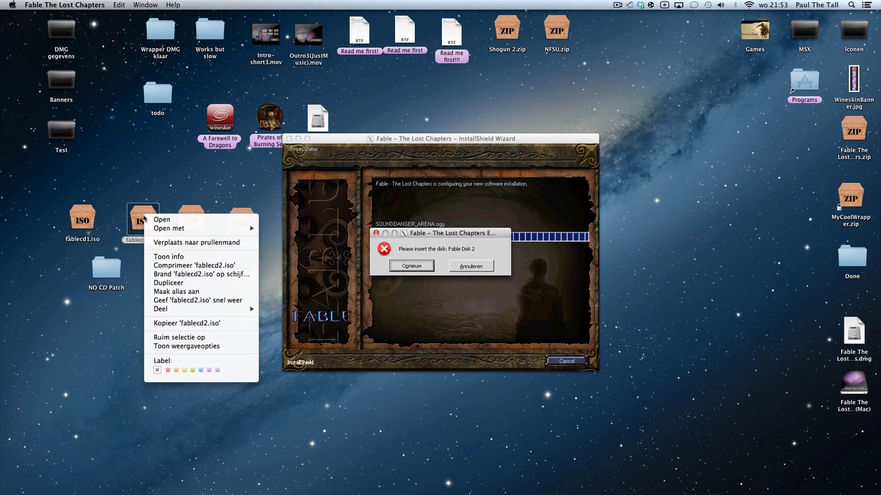
mouse_move(187, 229)
left_click(296, 264)
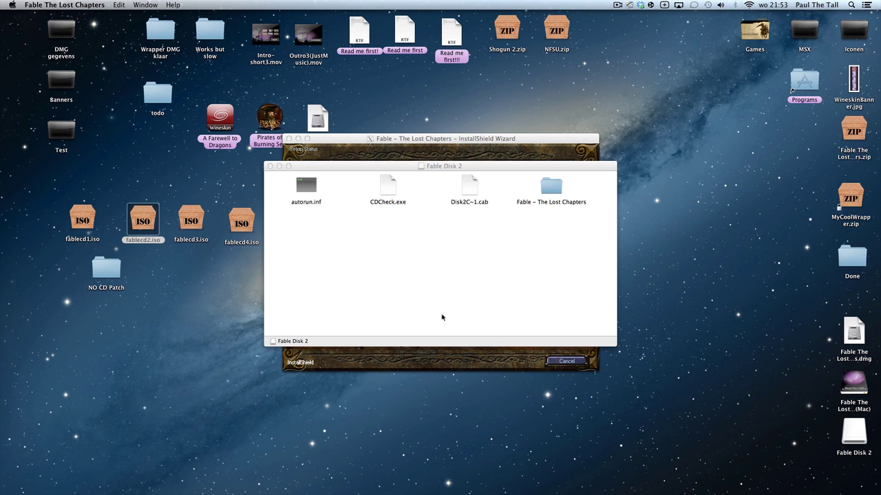
left_click(270, 166)
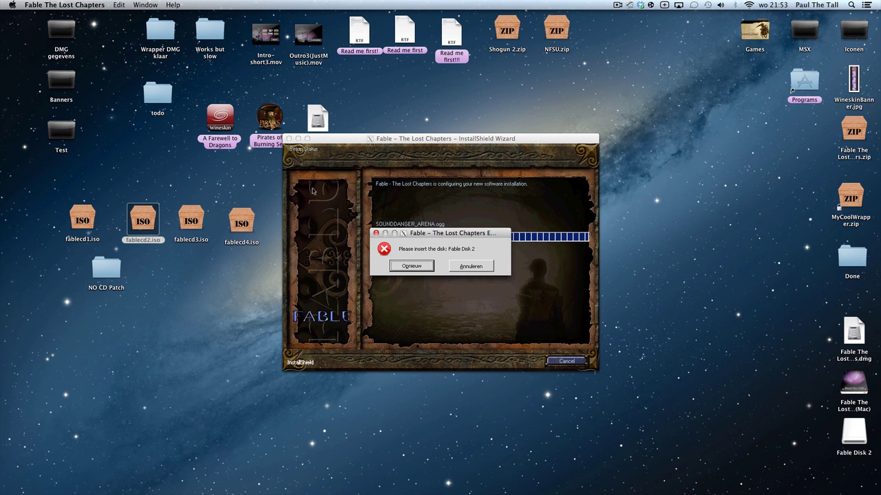
left_click(411, 266)
Eject Fable Disk 2 and mount fablecd3.iso with DiskImageMounter
right_click(859, 438)
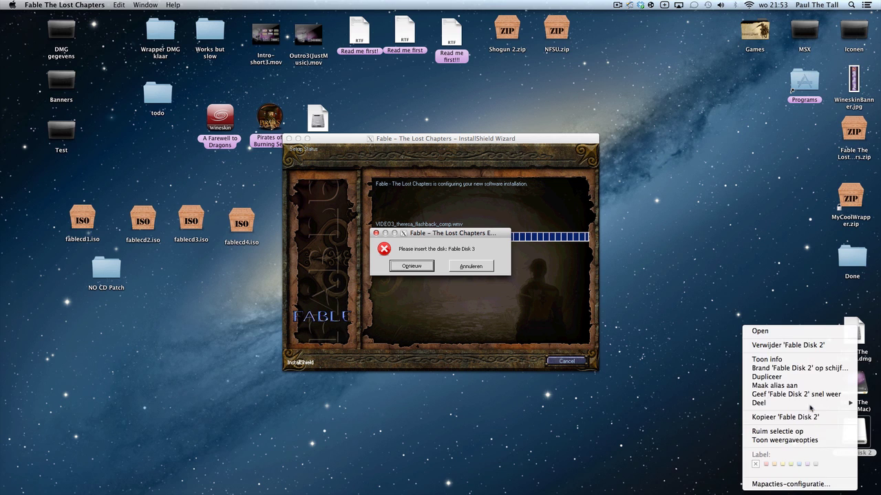
left_click(793, 346)
right_click(186, 219)
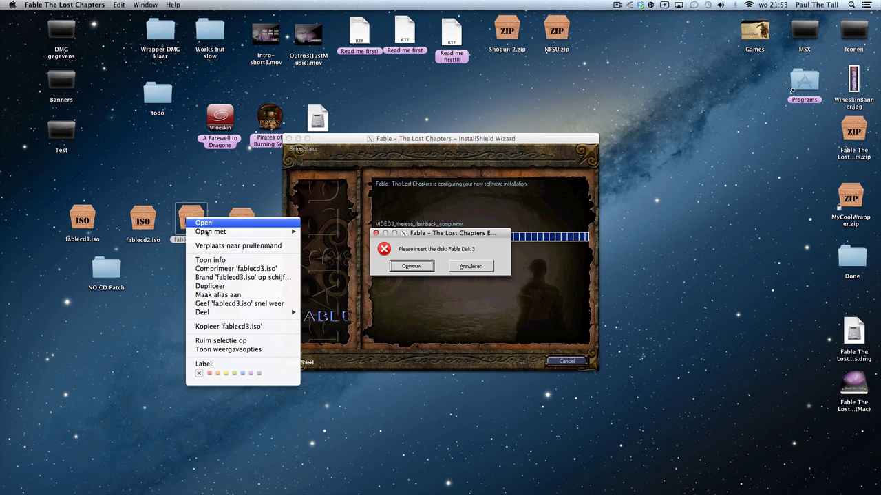
mouse_move(206, 232)
left_click(353, 269)
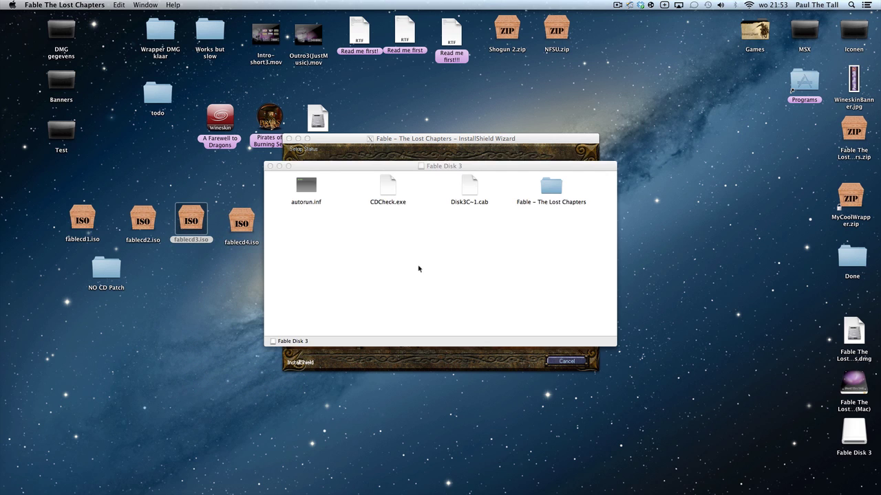
Close the Fable Disk 3 window and let the installer retry with that disk
left_click(270, 169)
left_click(417, 267)
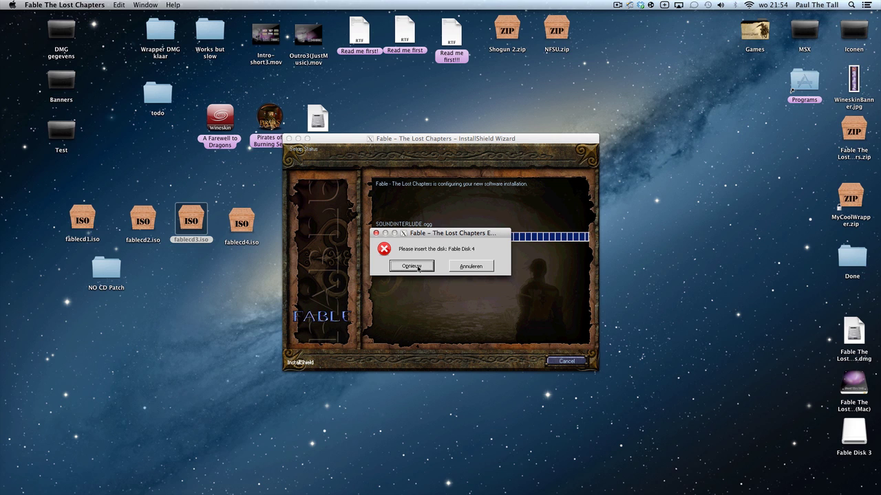
Swap Fable Disk 3 for fablecd4.iso, mounted with DiskImageMounter, and let the installer retry the disk
right_click(854, 432)
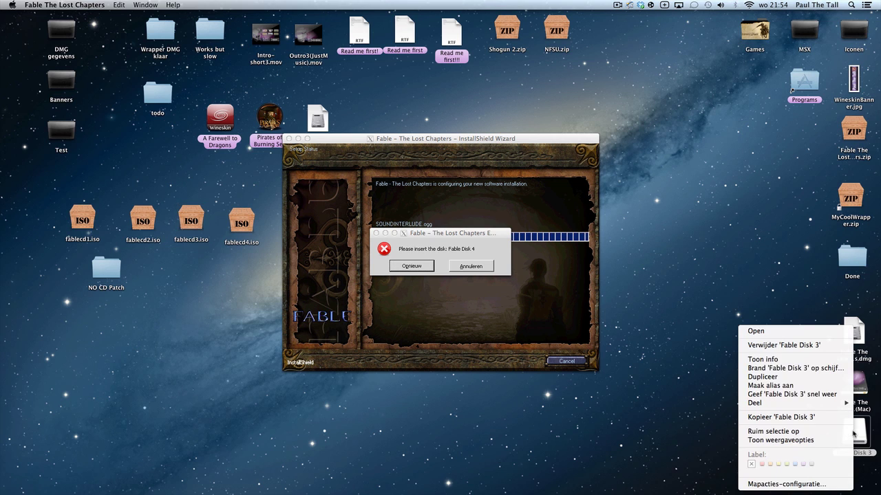
left_click(800, 345)
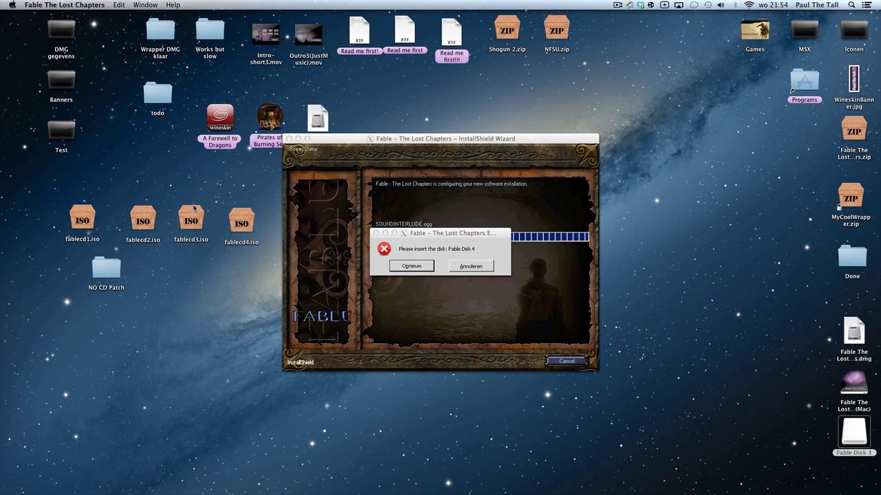
right_click(243, 223)
mouse_move(304, 237)
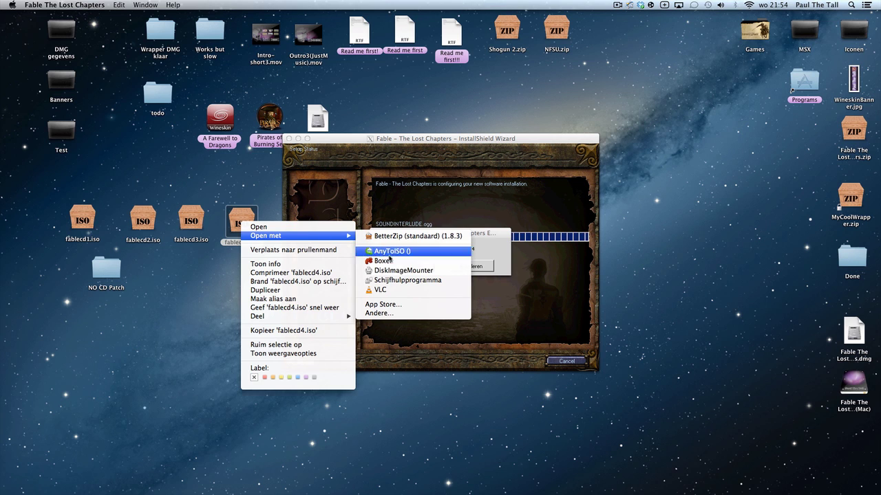
left_click(396, 271)
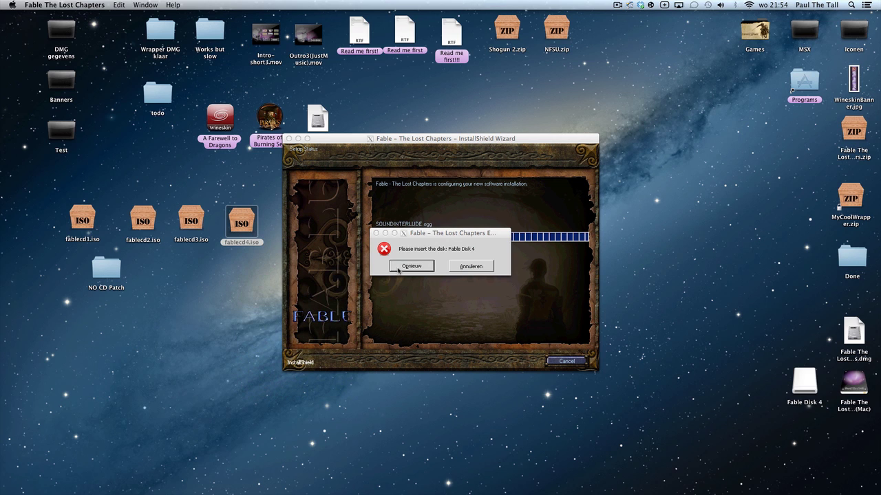
left_click(270, 166)
left_click(419, 267)
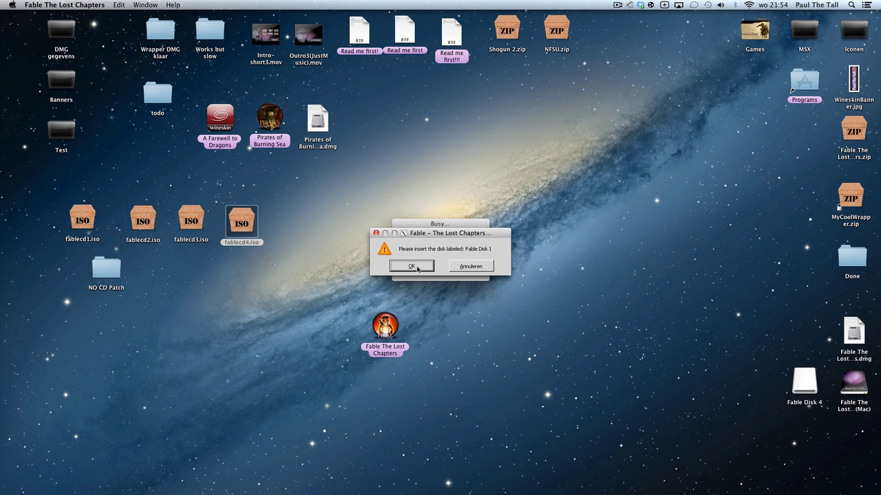
Swap Fable Disk 4 for fablecd1.iso, mounted with DiskImageMounter, and let the installer continue
right_click(800, 382)
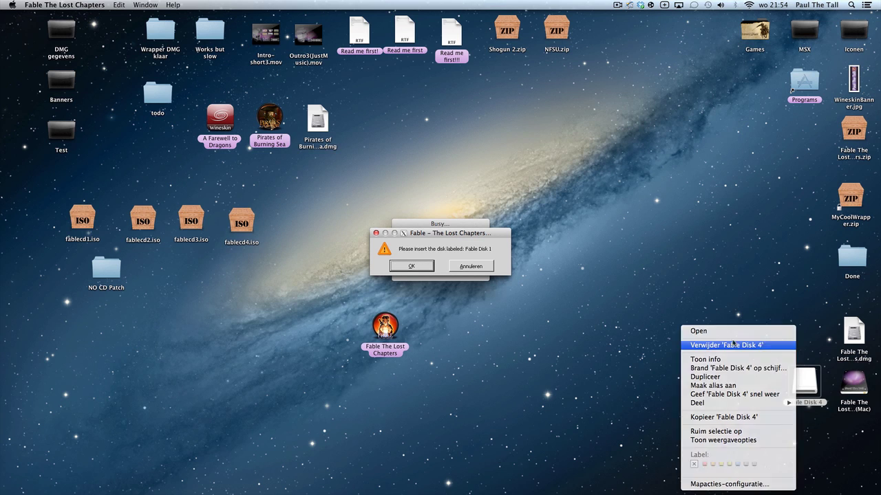
left_click(733, 345)
right_click(88, 215)
mouse_move(158, 226)
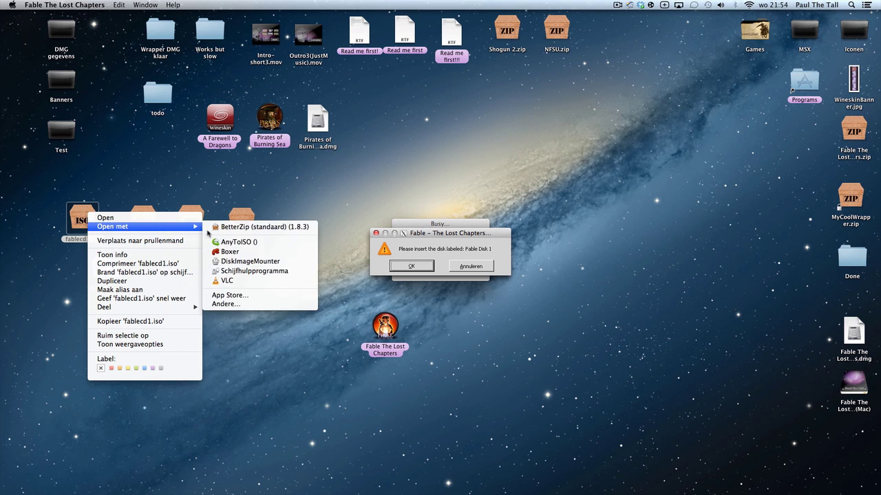
left_click(244, 262)
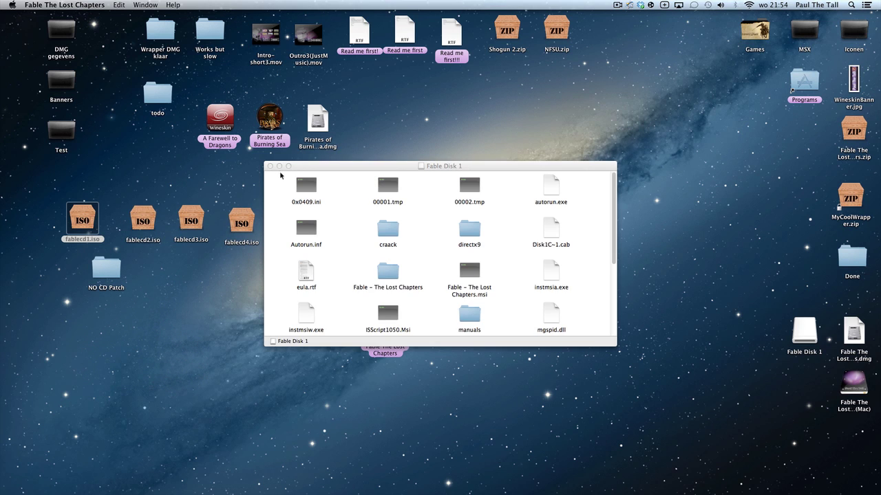
left_click(269, 165)
left_click(410, 266)
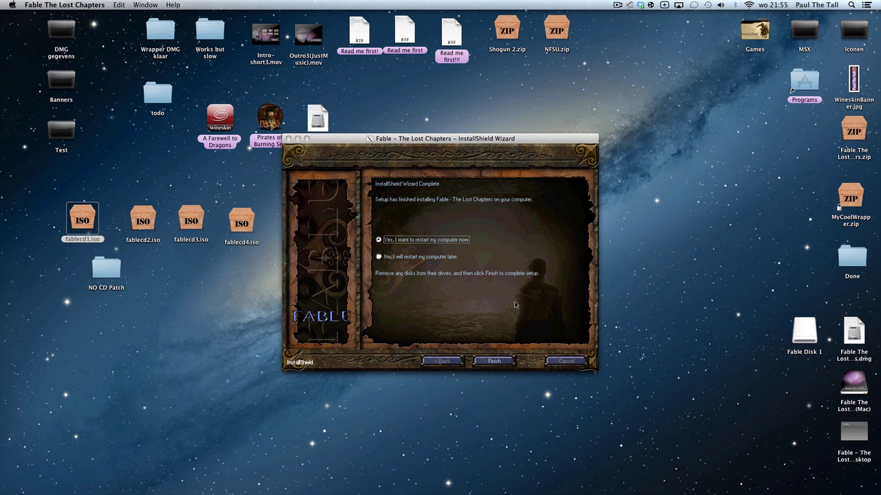
Finish the setup wizard with the restart-now option and move the Fable - The Lost Chapters.desktop file to the Trash
left_click(494, 361)
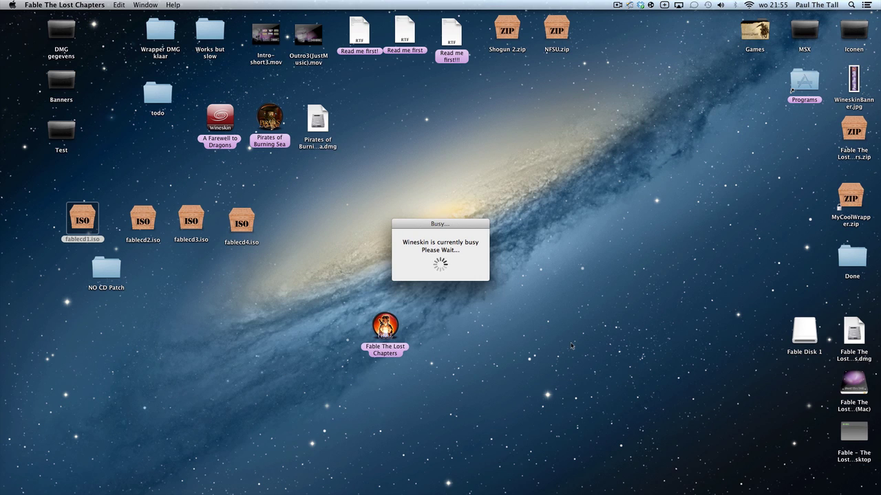
right_click(856, 440)
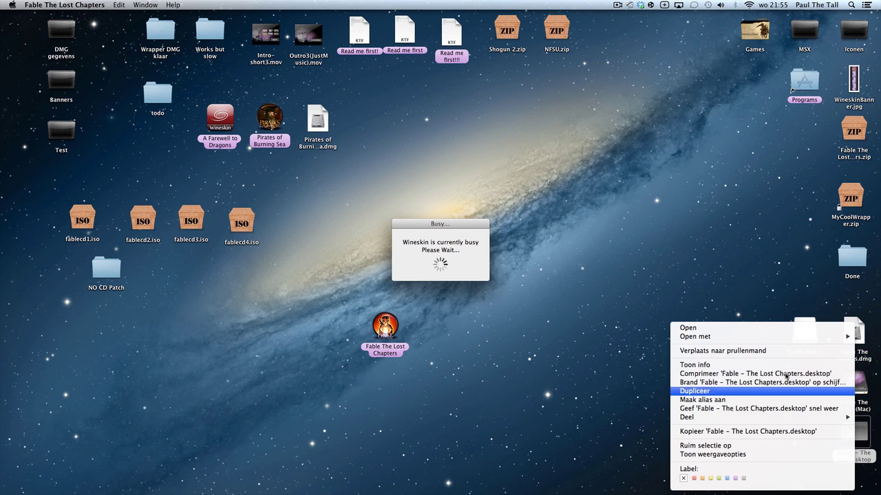
left_click(770, 351)
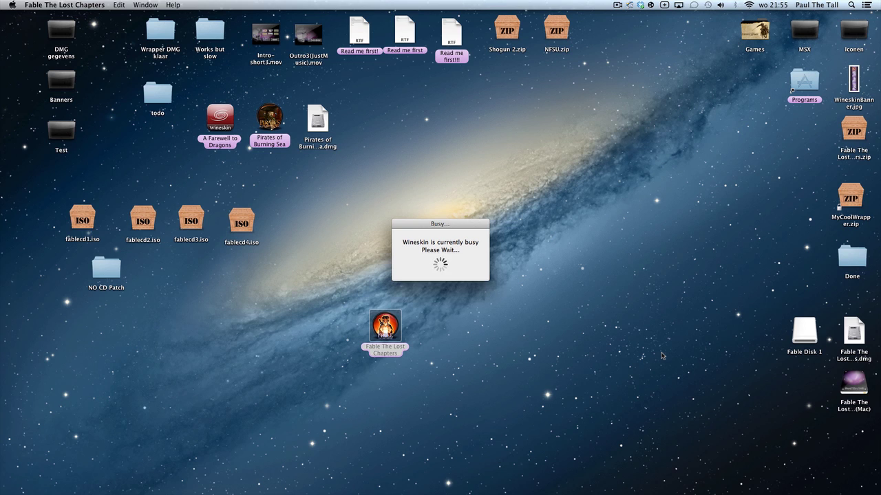
Eject Fable Disk 1 and move the four fablecd ISO files to the Trash
right_click(808, 337)
left_click(784, 345)
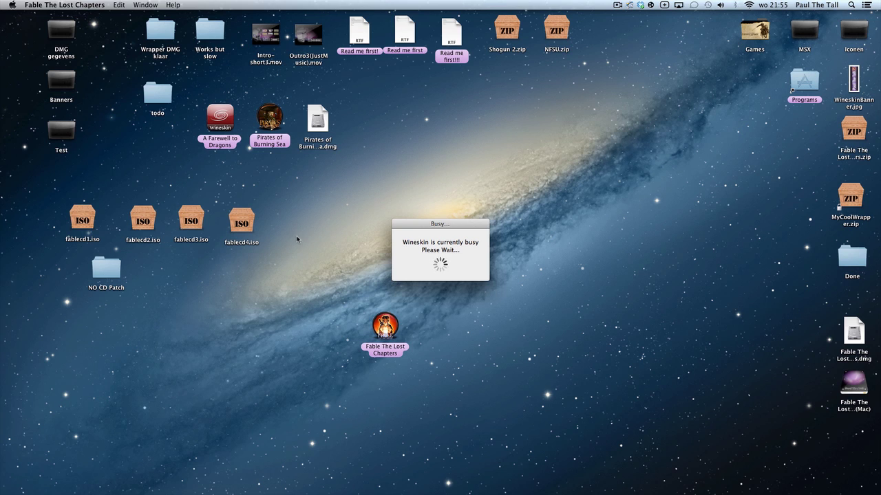
left_click_drag(289, 230, 4, 199)
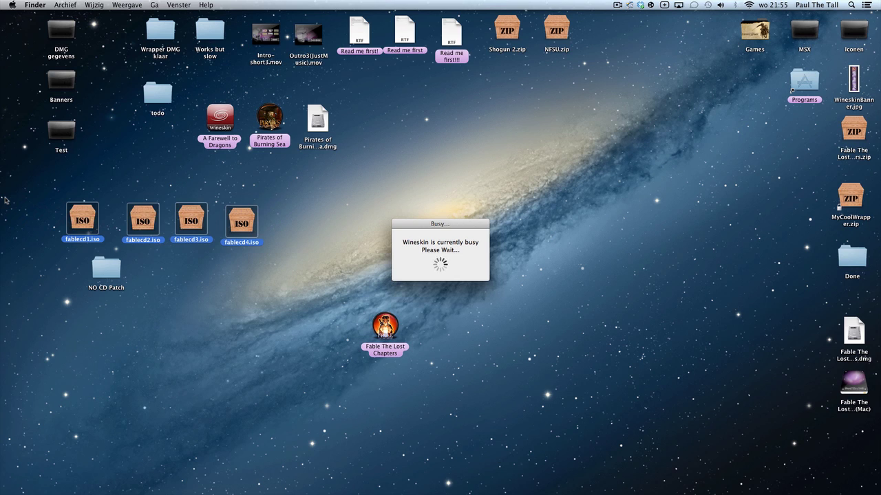
key("super+BackSpace")
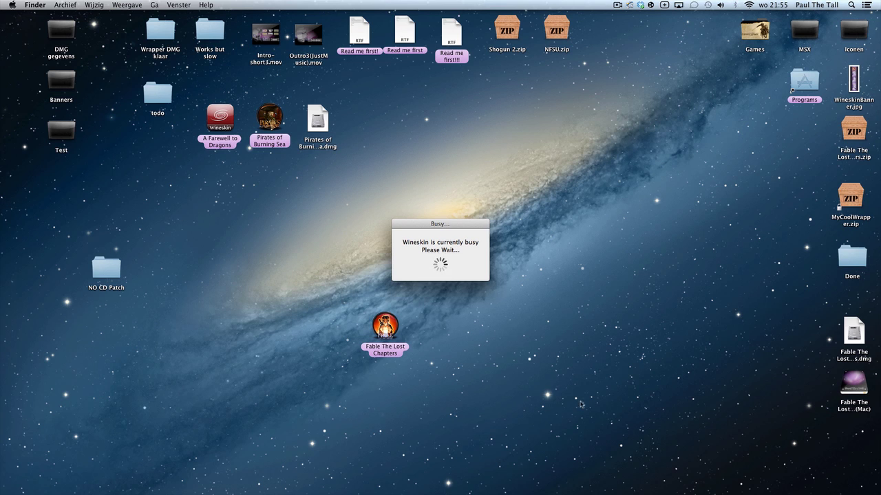
Quit the running Fable The Lost Chapters wrapper to end Wineskin's busy state
mouse_move(782, 490)
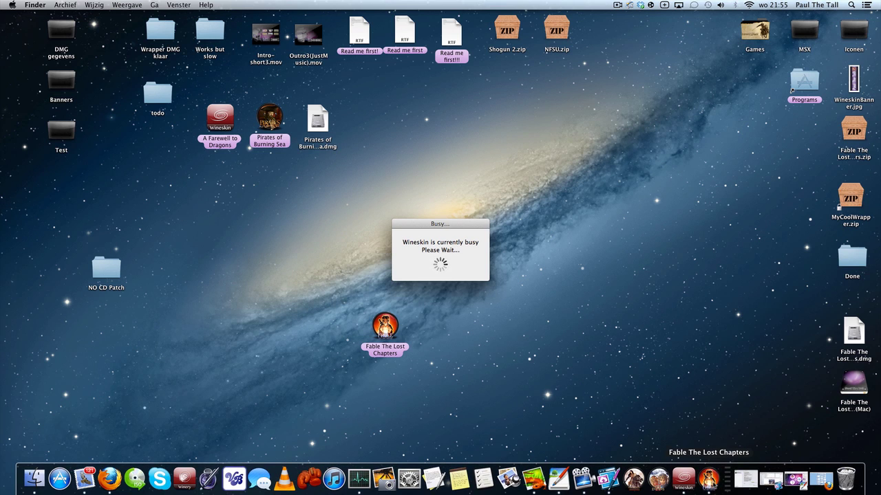
right_click(708, 479)
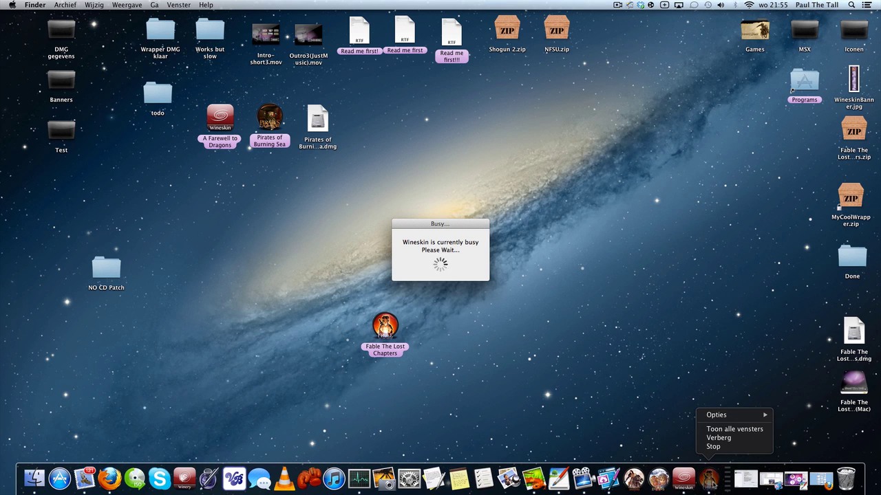
left_click(733, 448)
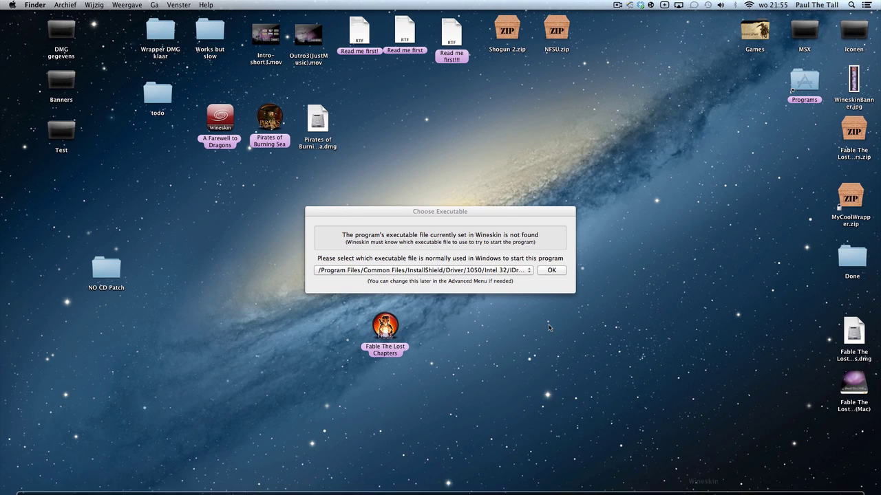
Set /Program Files/Microsoft Games/Fable - The Lost Chapters/Fable.exe as the wrapper's executable and quit Wineskin
left_click(504, 270)
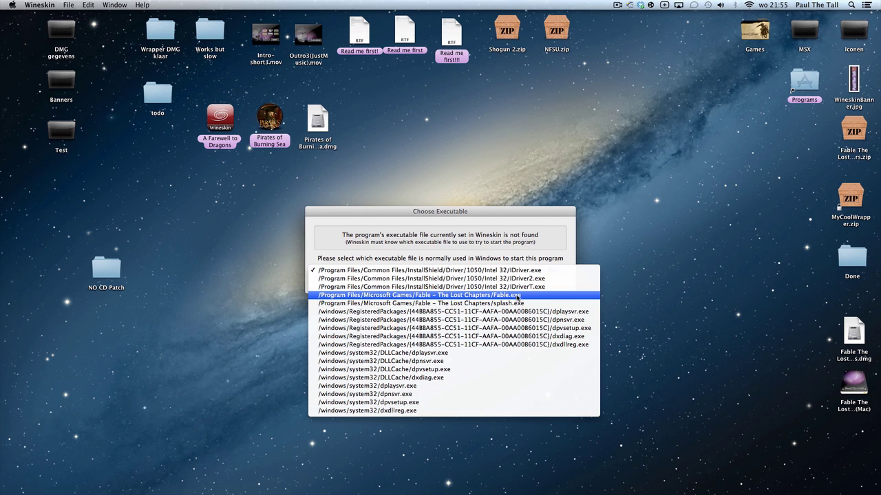
left_click(517, 295)
left_click(551, 271)
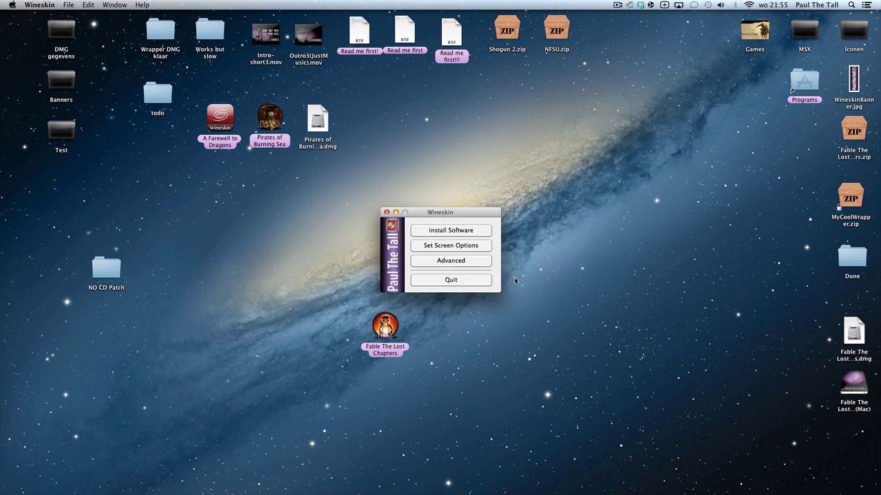
left_click(450, 280)
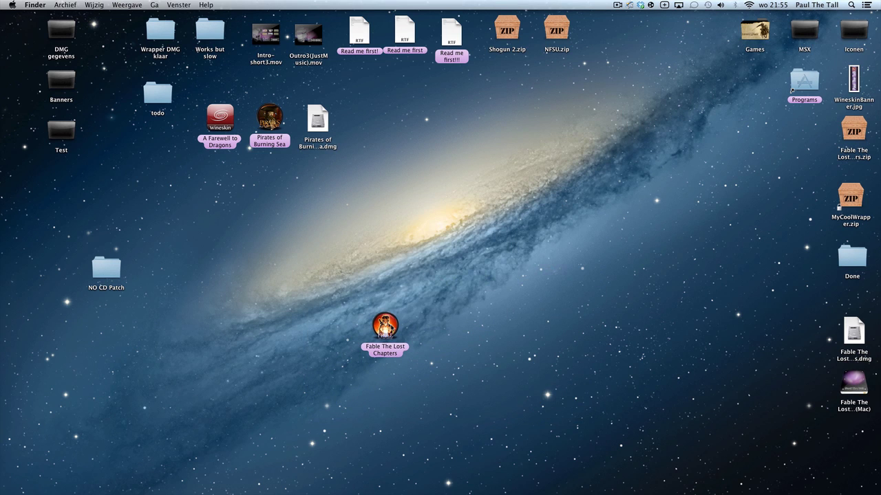
Show the Fable wrapper's package contents and open drive_c/Program Files/Microsoft Games/Fable - The Lost Chapters
right_click(391, 325)
left_click(439, 337)
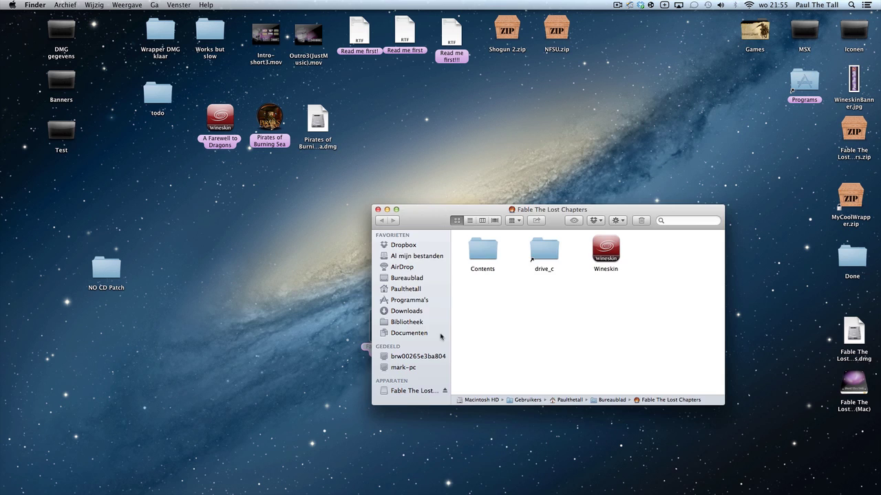
left_click(548, 254)
double_click(548, 255)
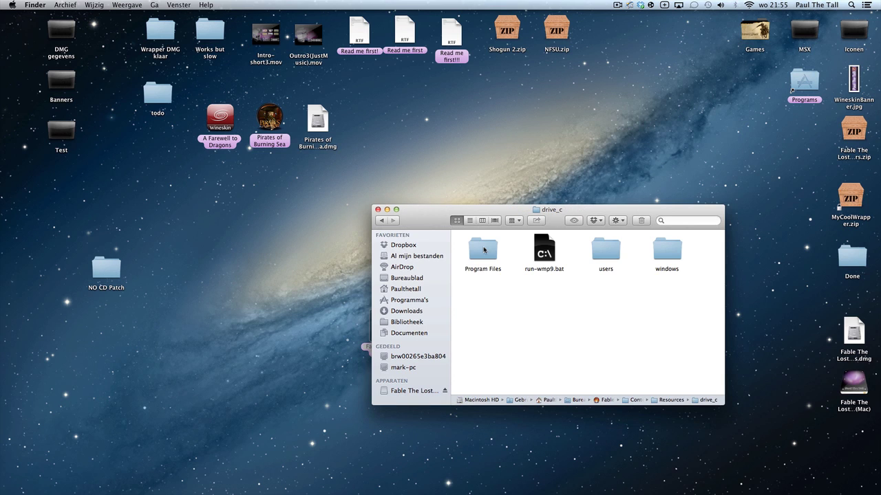
double_click(489, 252)
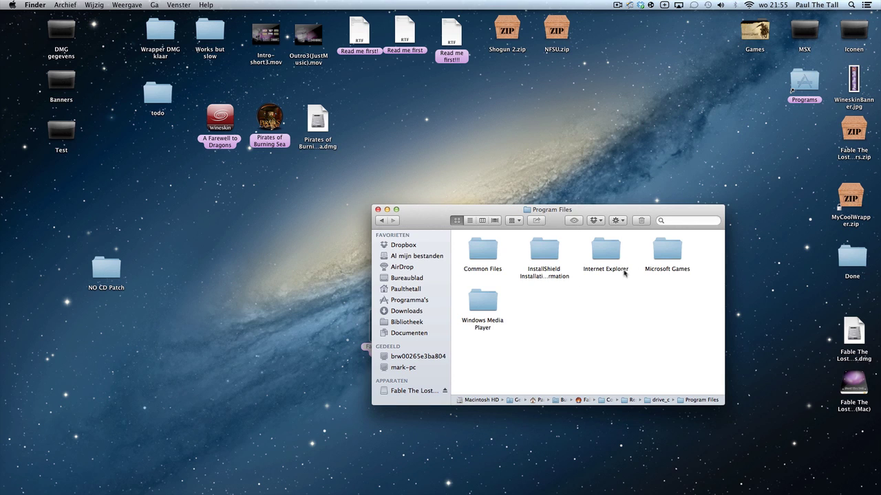
double_click(663, 255)
double_click(486, 252)
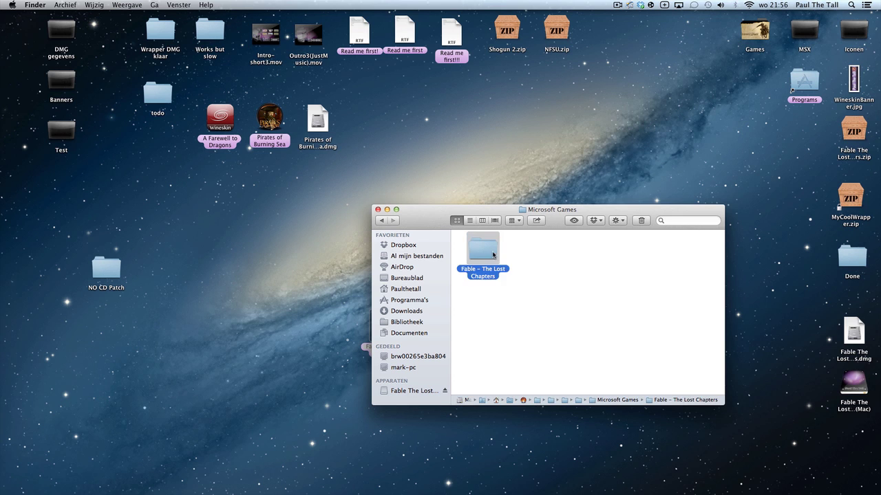
Replace the Fable.exe in the game folder with the one from the NO CD Patch folder and close both windows
double_click(100, 274)
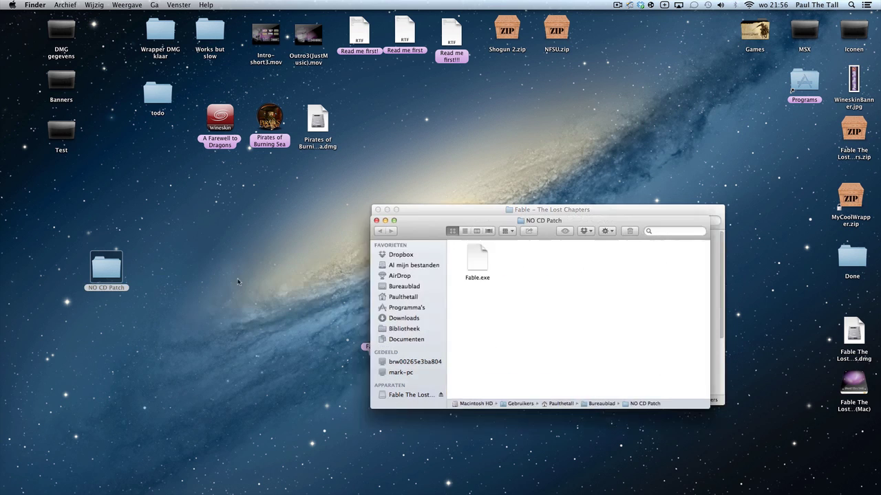
left_click_drag(572, 232, 187, 233)
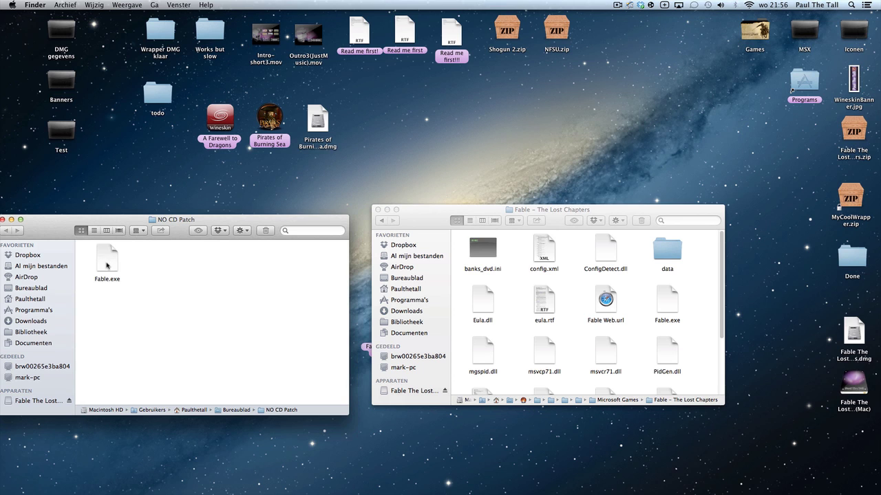
left_click_drag(103, 263, 568, 303)
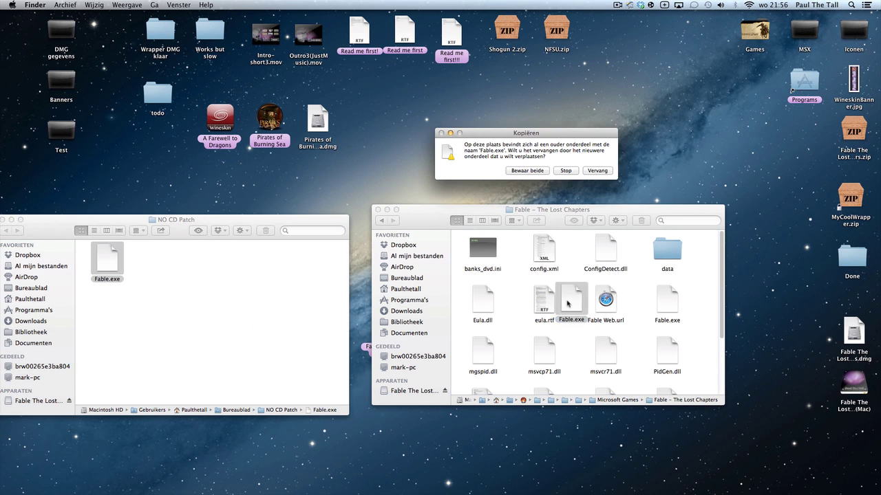
left_click(598, 172)
left_click(2, 220)
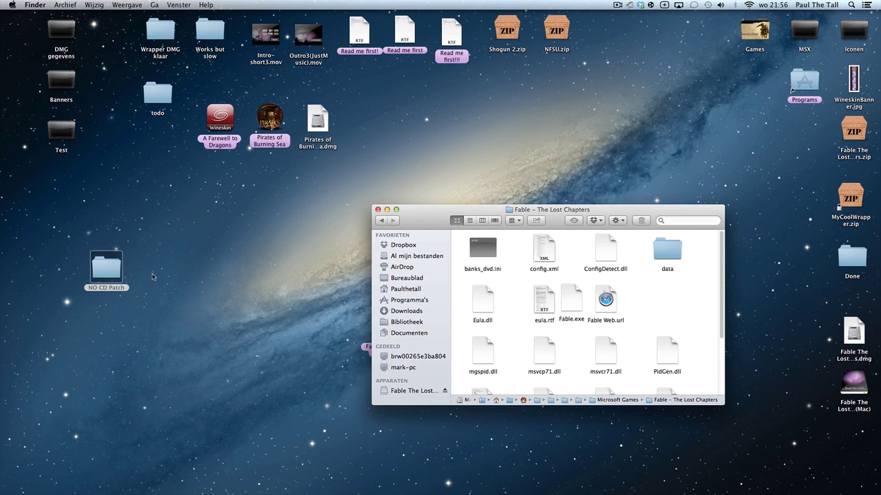
left_click(377, 209)
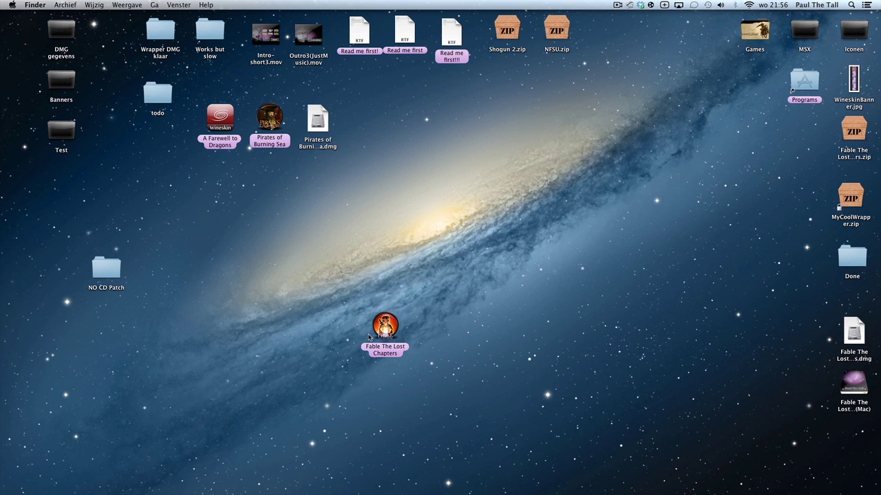
Launch Fable The Lost Chapters from the desktop and accept its licence agreement, continuing to the game's main menu
left_click_drag(389, 328, 398, 281)
left_click(518, 287)
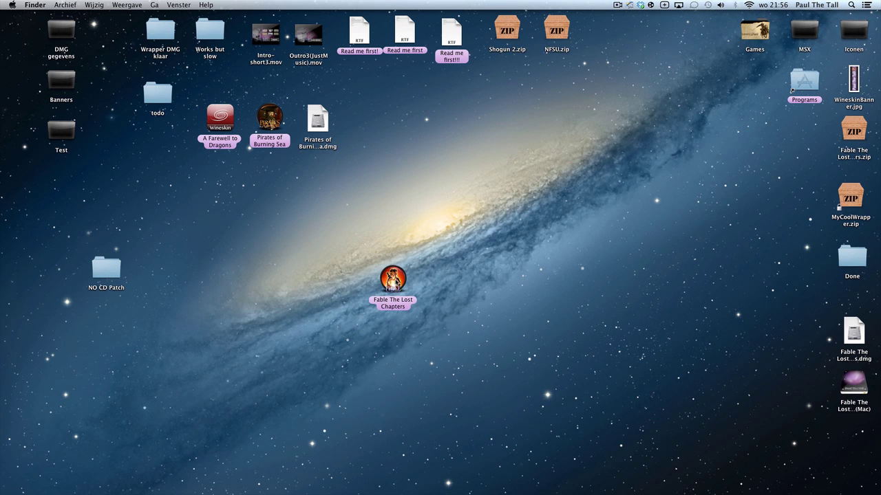
left_click(393, 279)
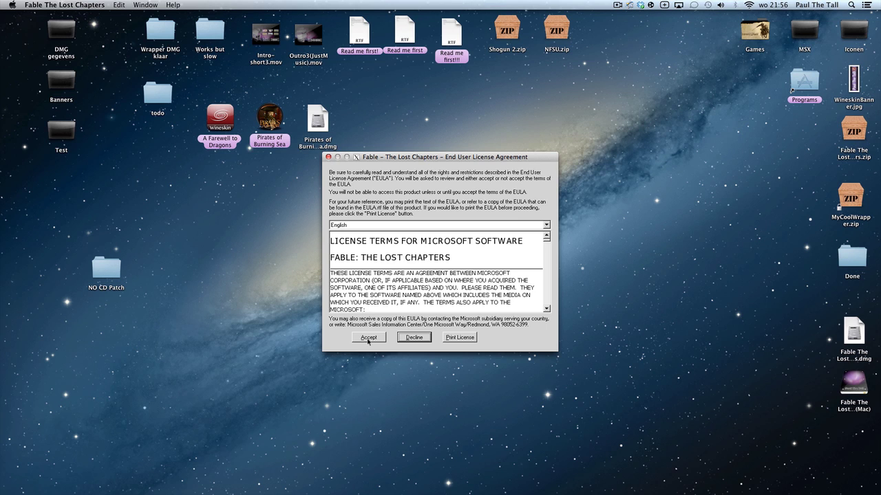
left_click(368, 338)
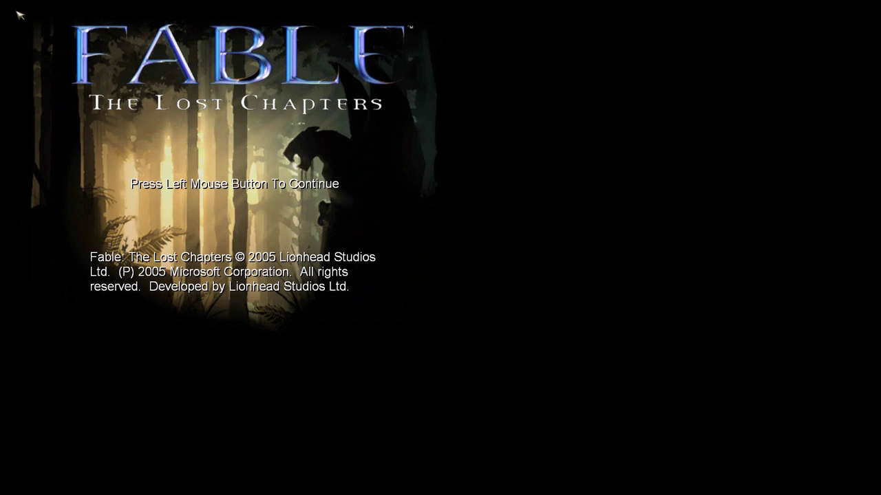
left_click(170, 142)
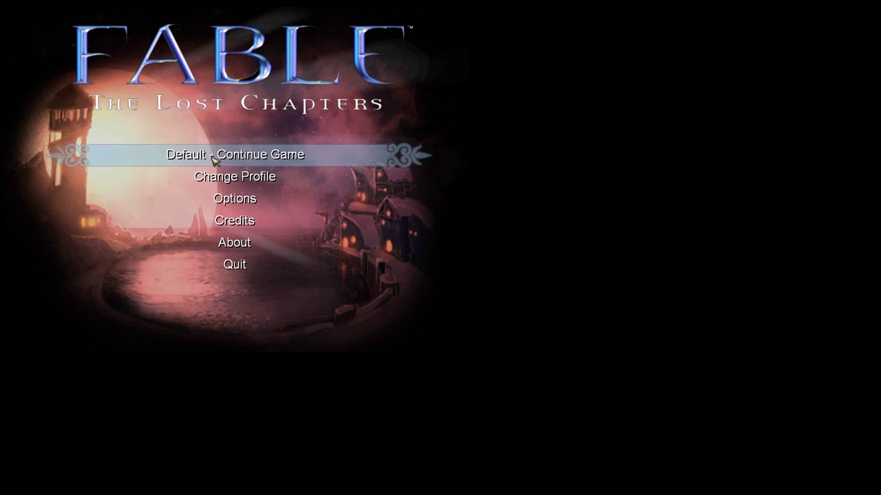
Continue the Default profile's game by loading the AutoSave
left_click(259, 163)
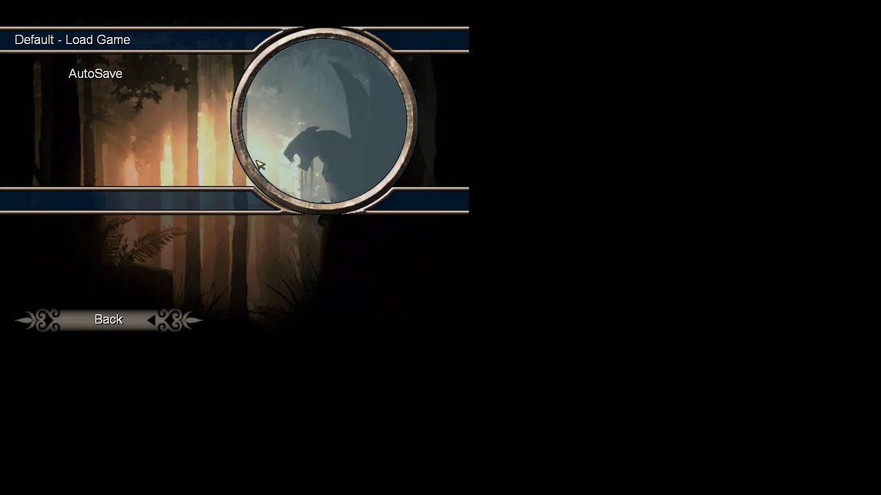
left_click(102, 74)
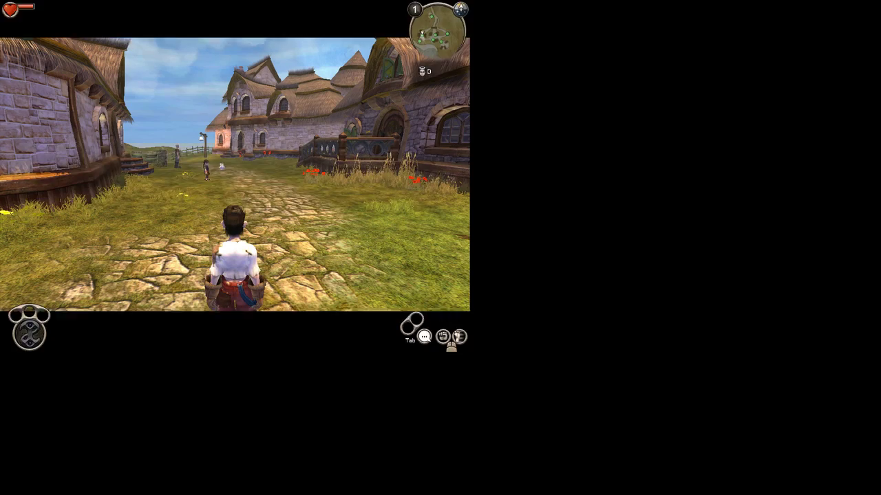
Run the hero along the village's stone path toward the white chicken to try out the movement controls
key("w")
key("a")
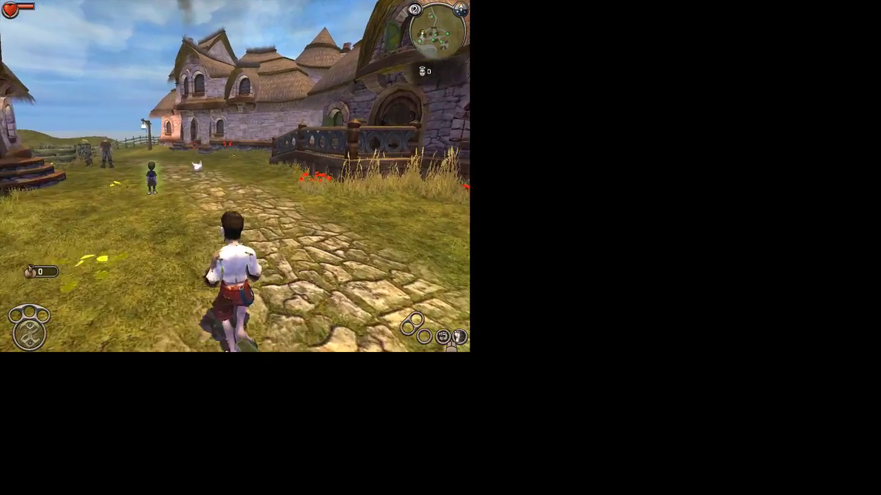
key("a")
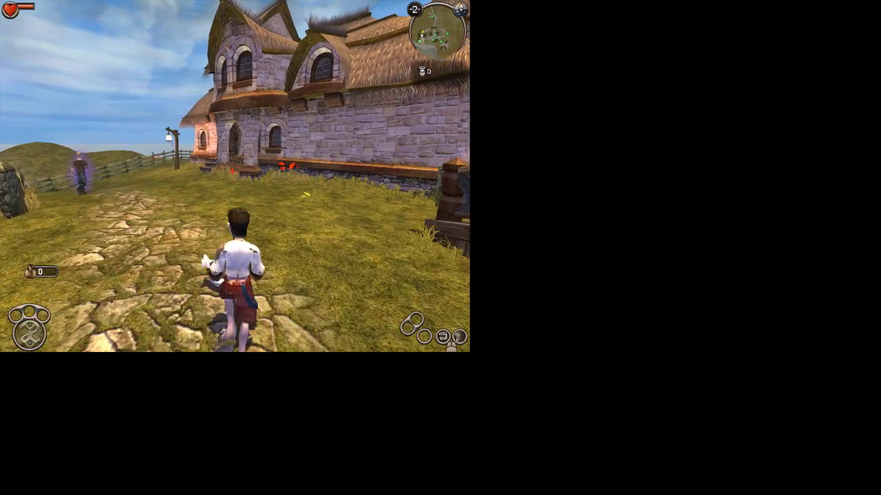
key("d")
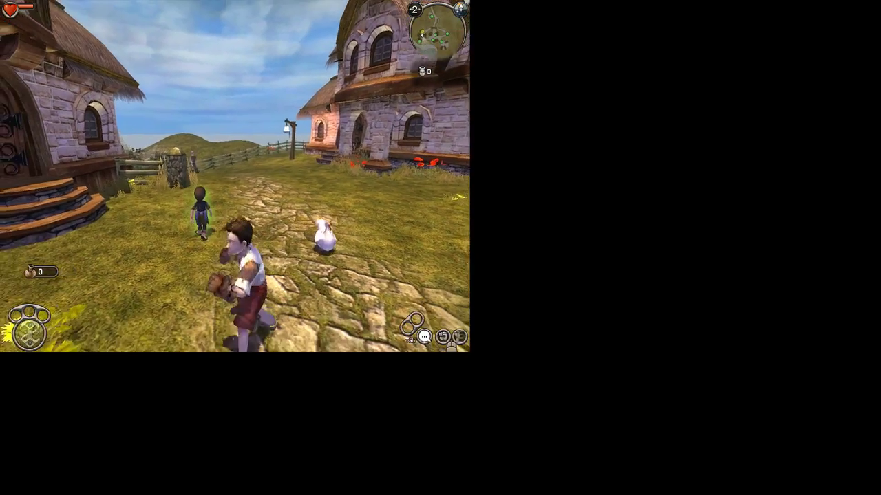
key("w")
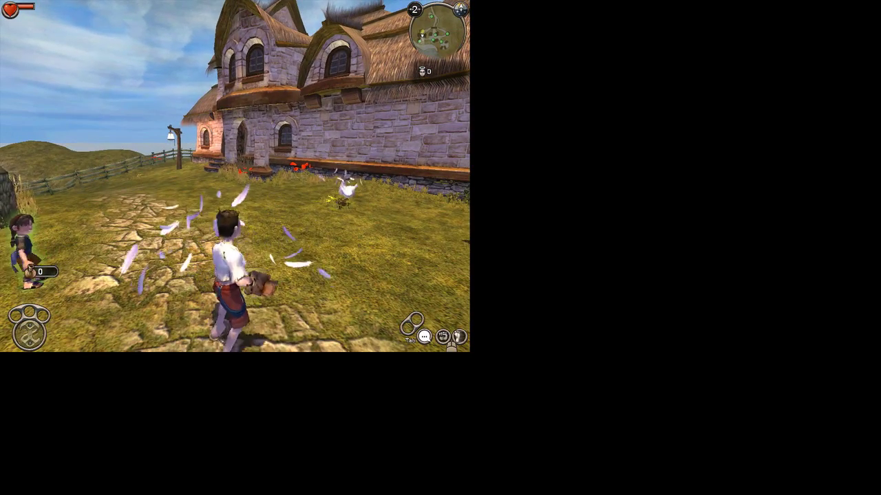